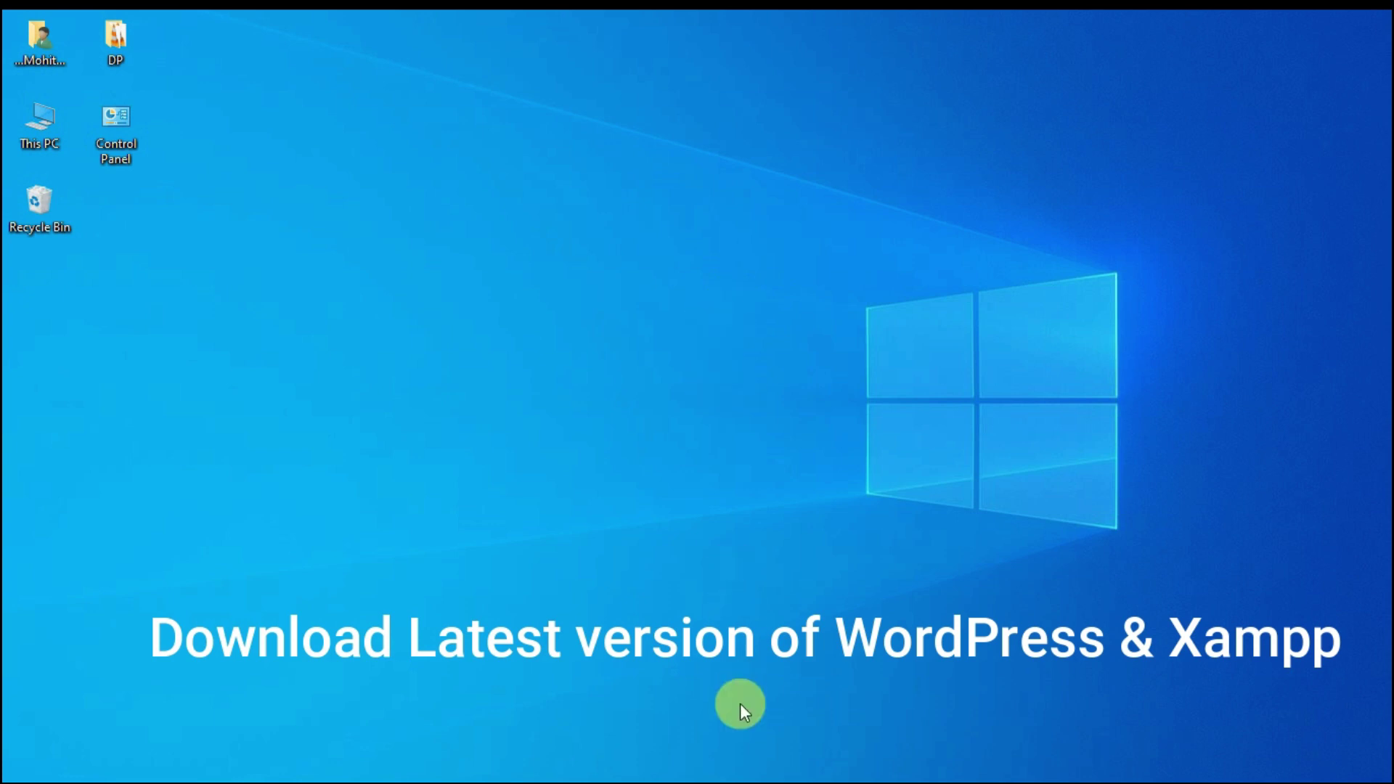
- Open File Explorer on Local Disk (D:)
left_click(697, 767)
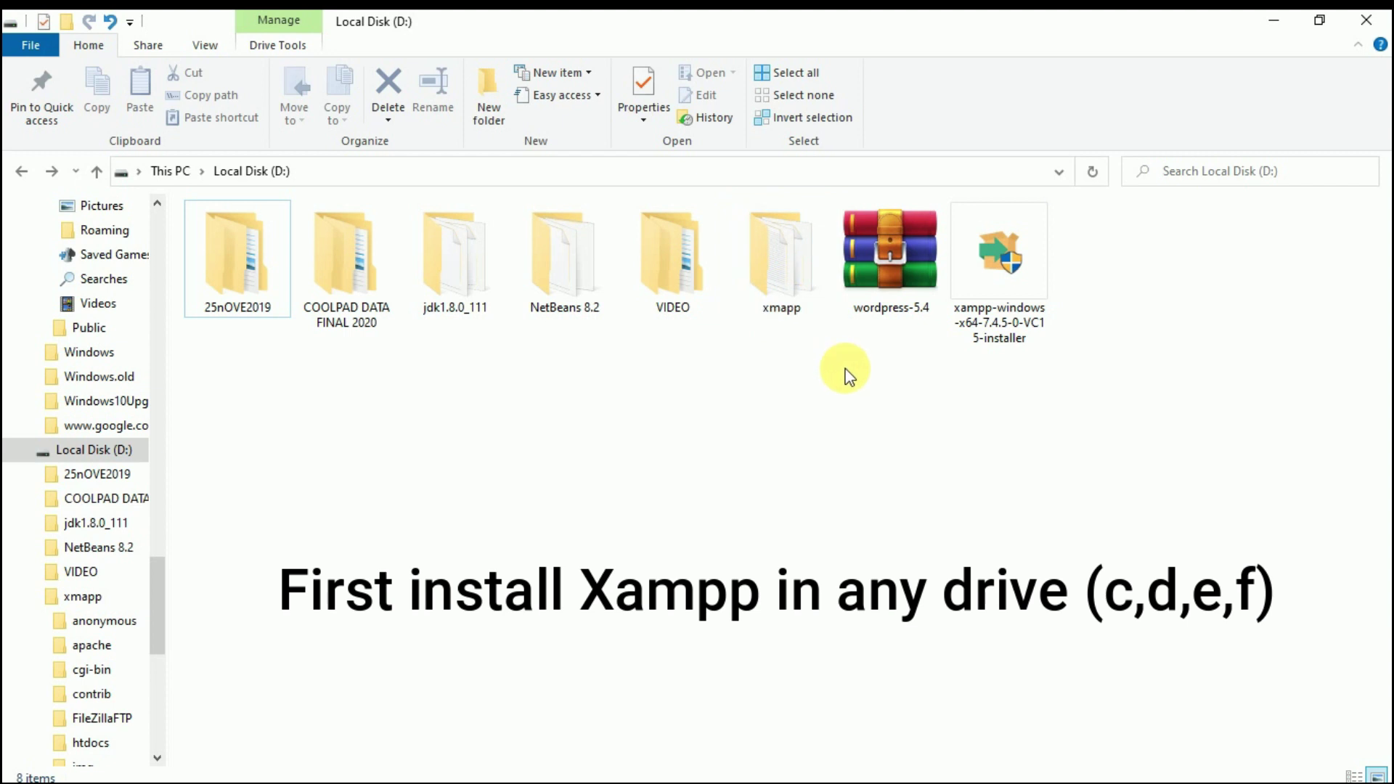
- Extract the wordpress-5.4 archive in place on D: and select the new wordpress folder
left_click(882, 292)
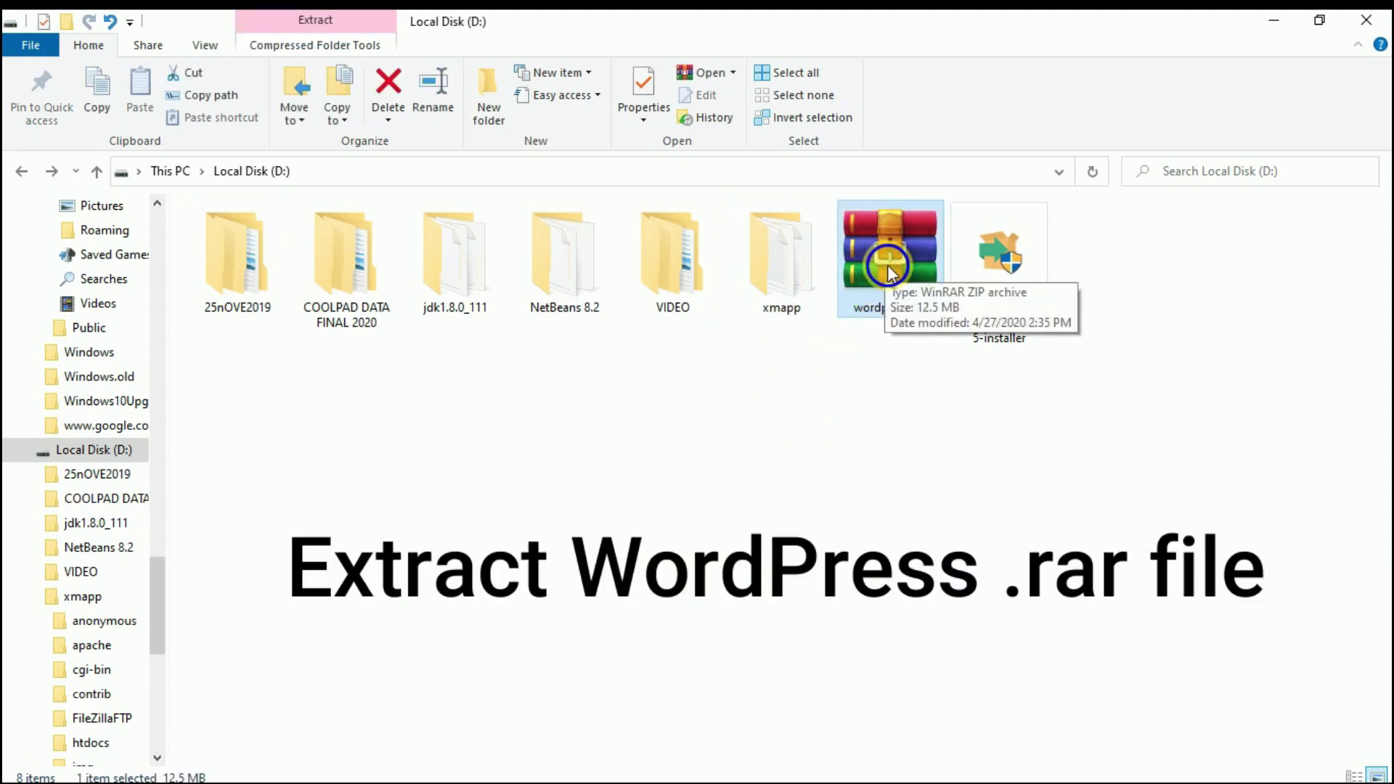
right_click(886, 264)
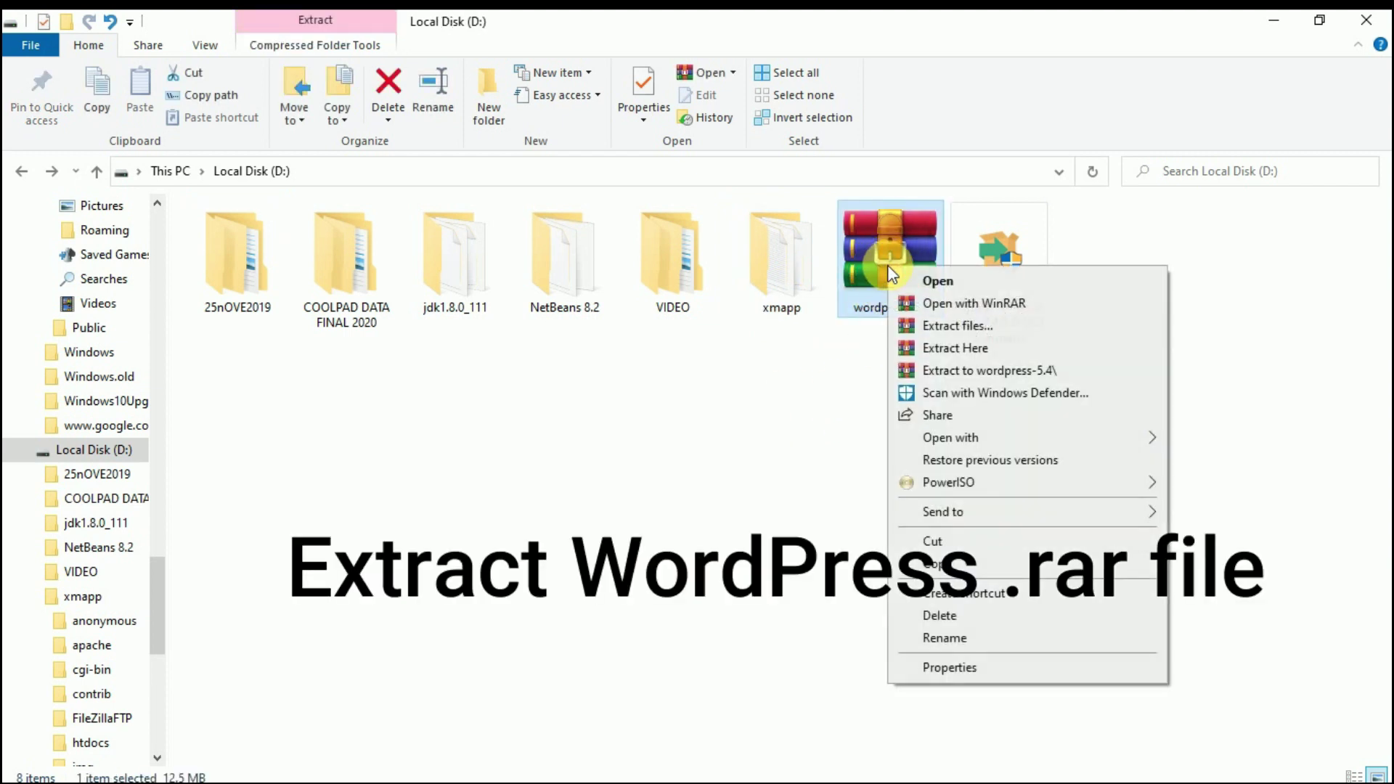
left_click(945, 352)
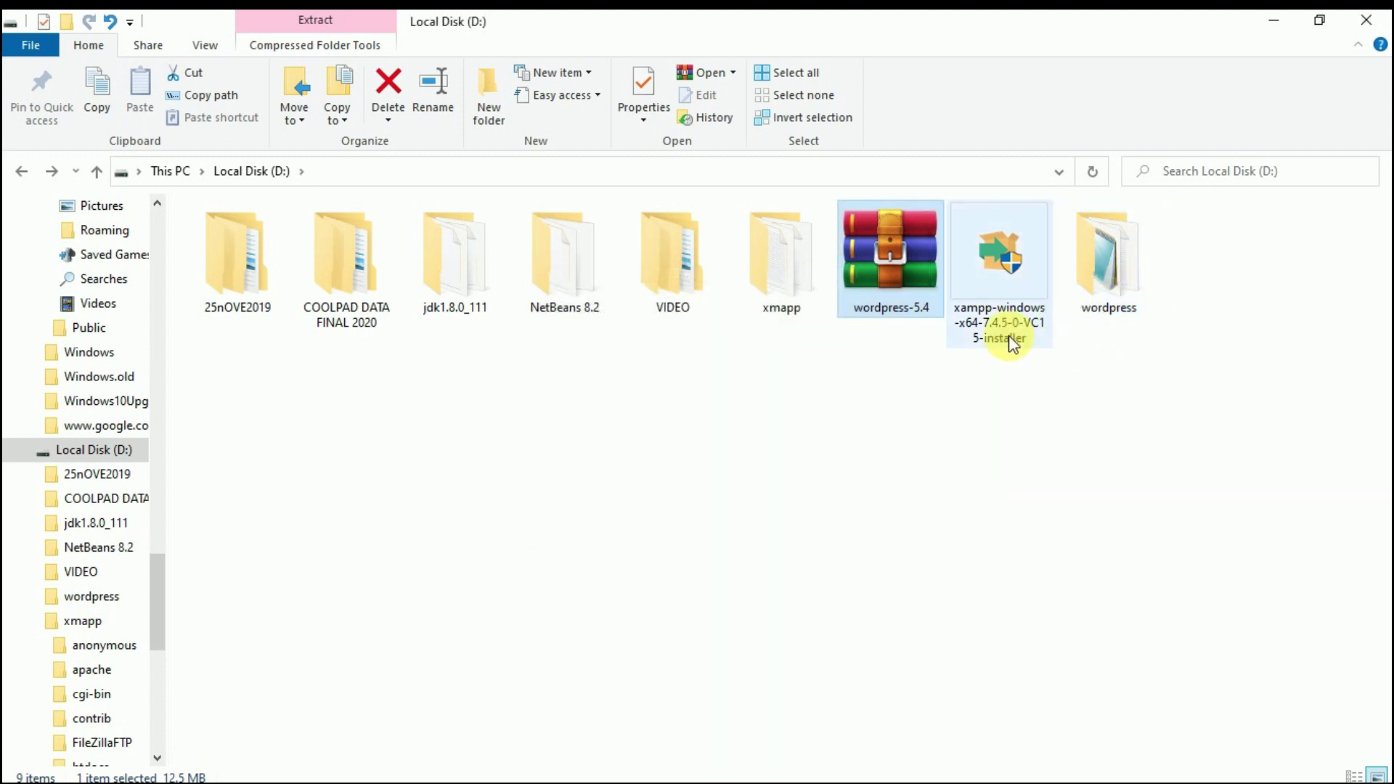
left_click(1129, 289)
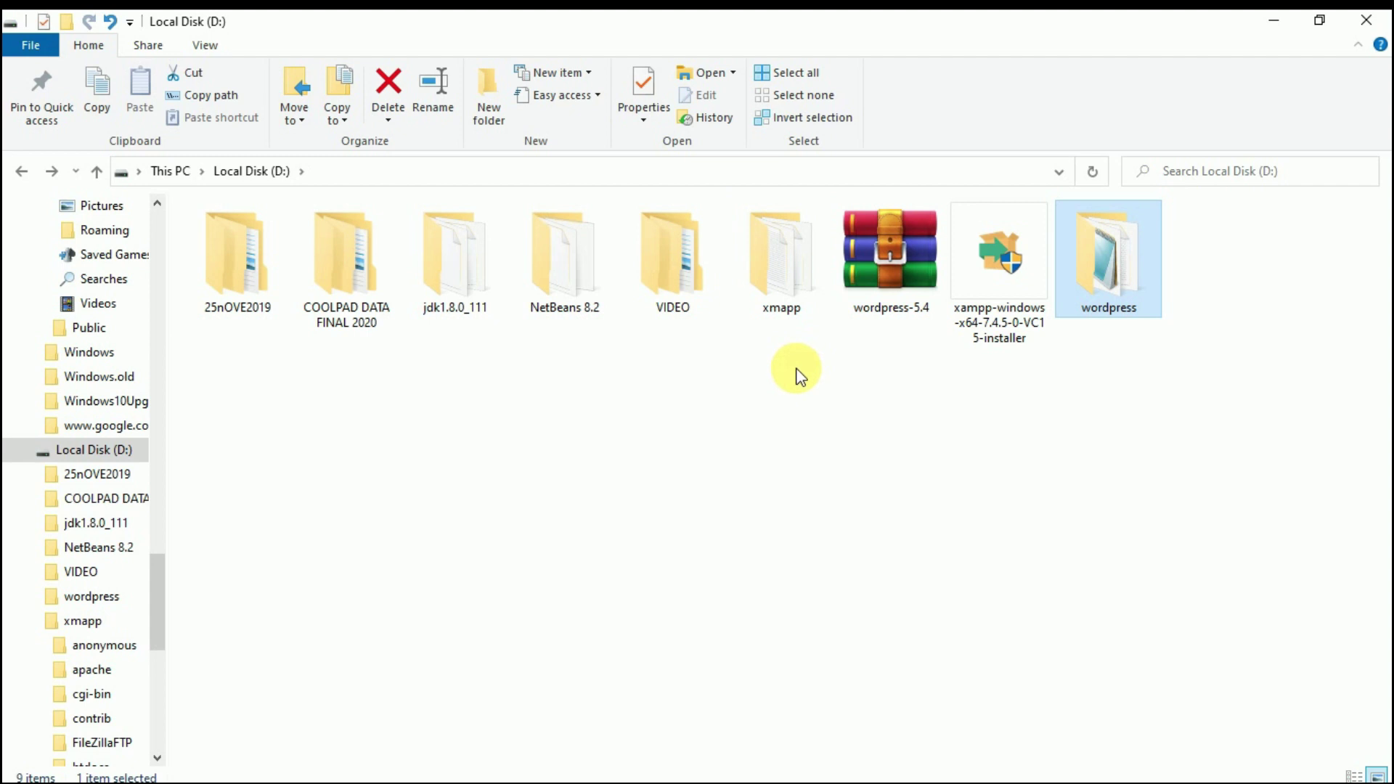
- Create a new folder named digitalmohit inside D:\xmapp\htdocs
double_click(786, 286)
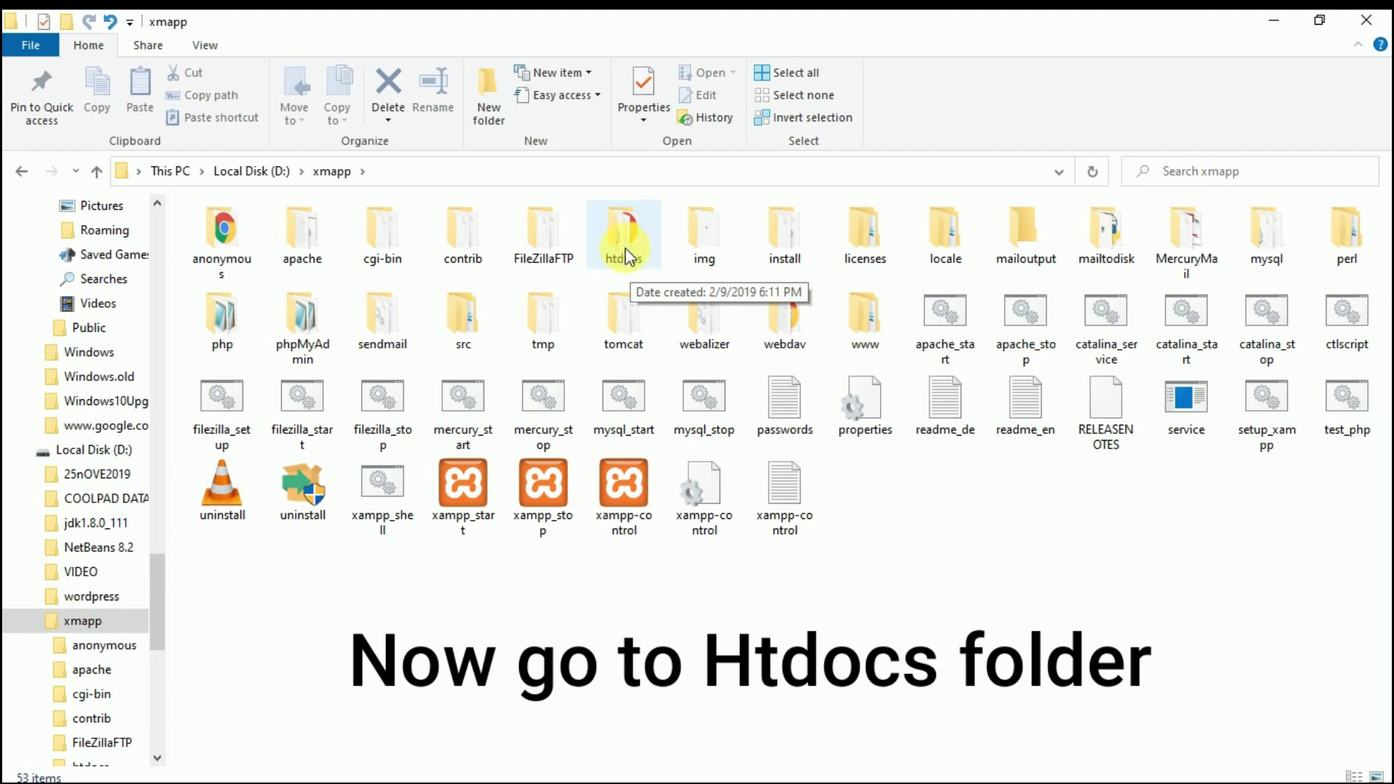
double_click(621, 249)
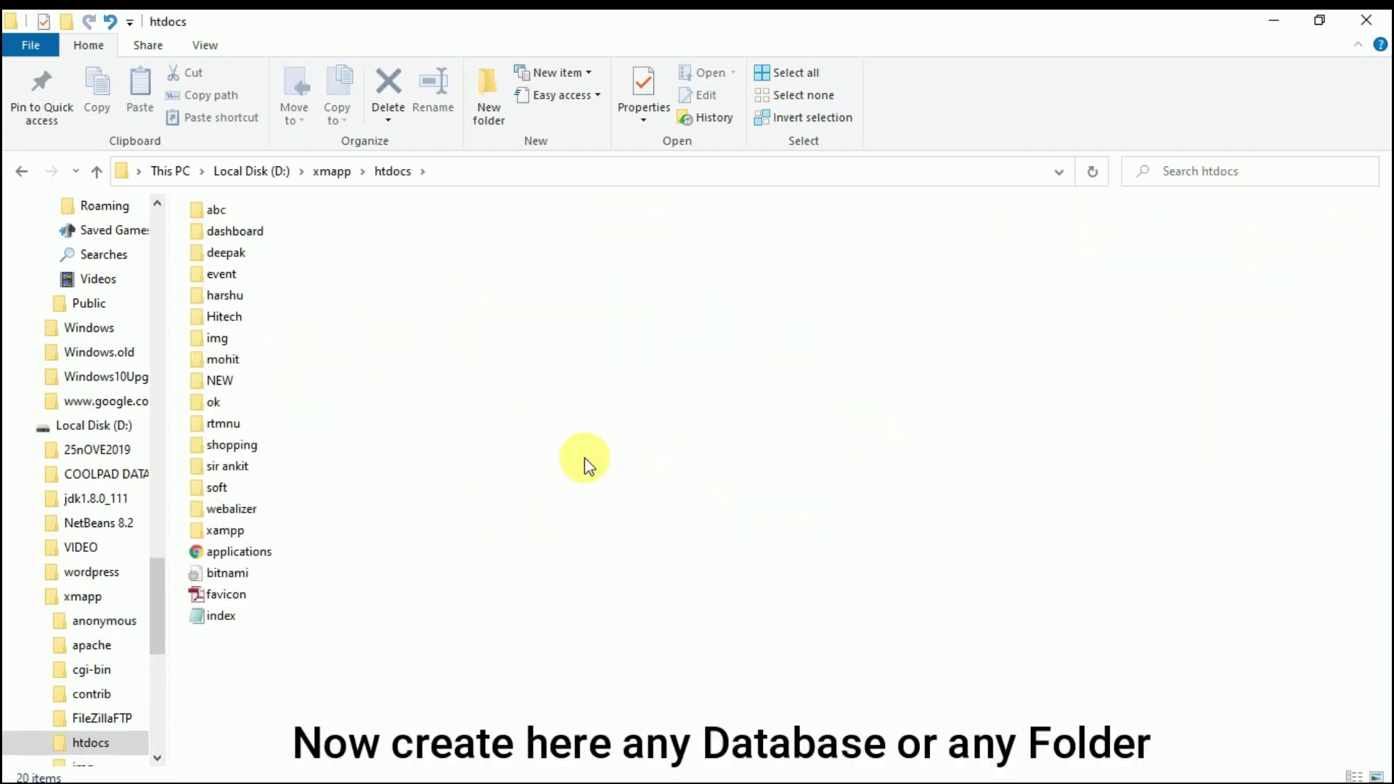
right_click(630, 413)
mouse_move(862, 690)
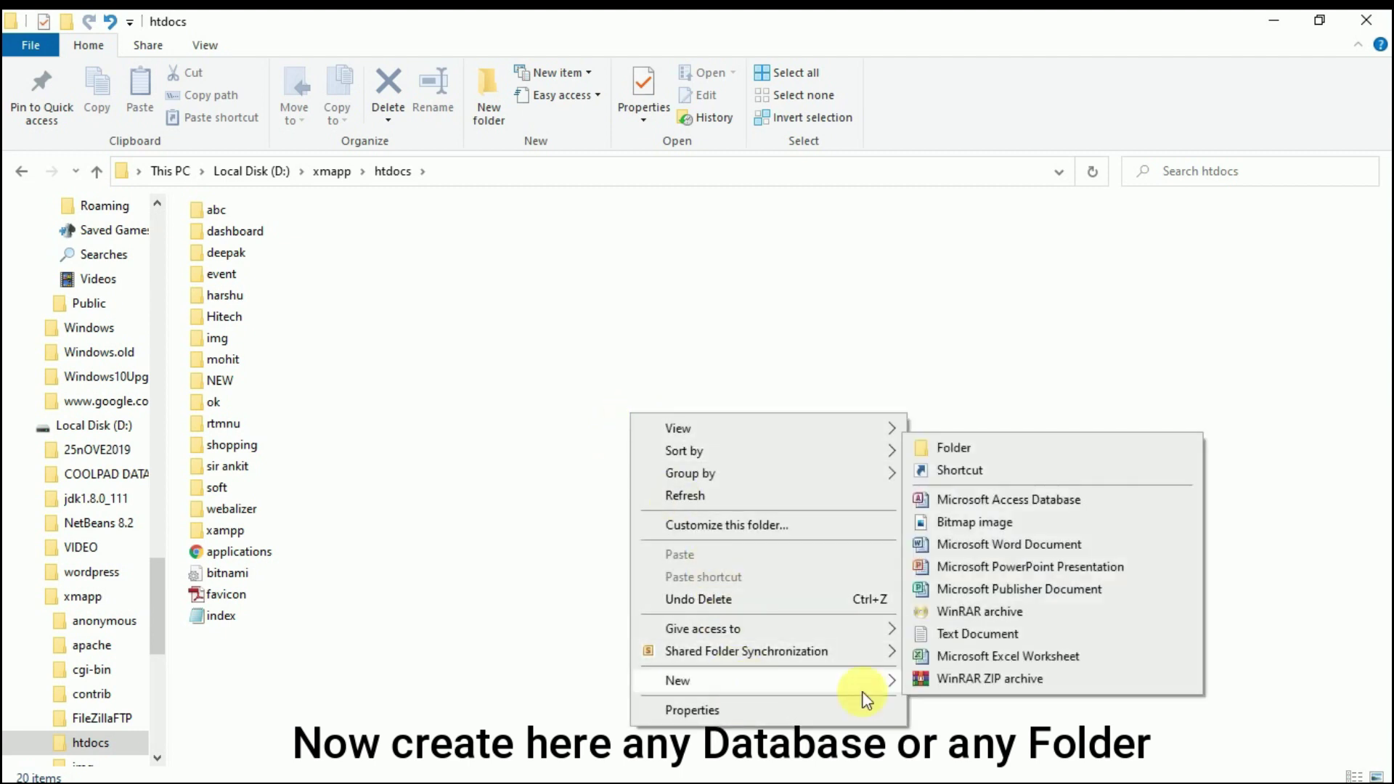
left_click(955, 448)
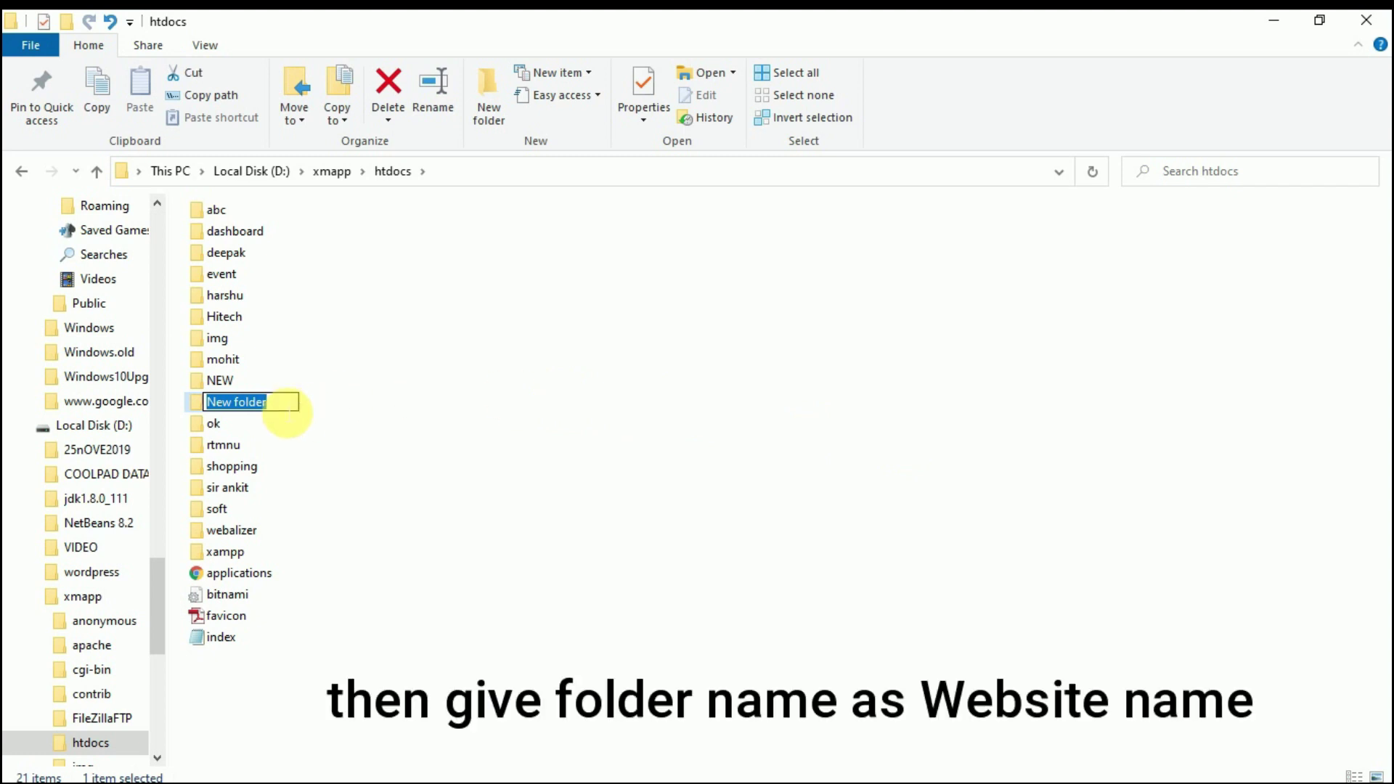
type("di")
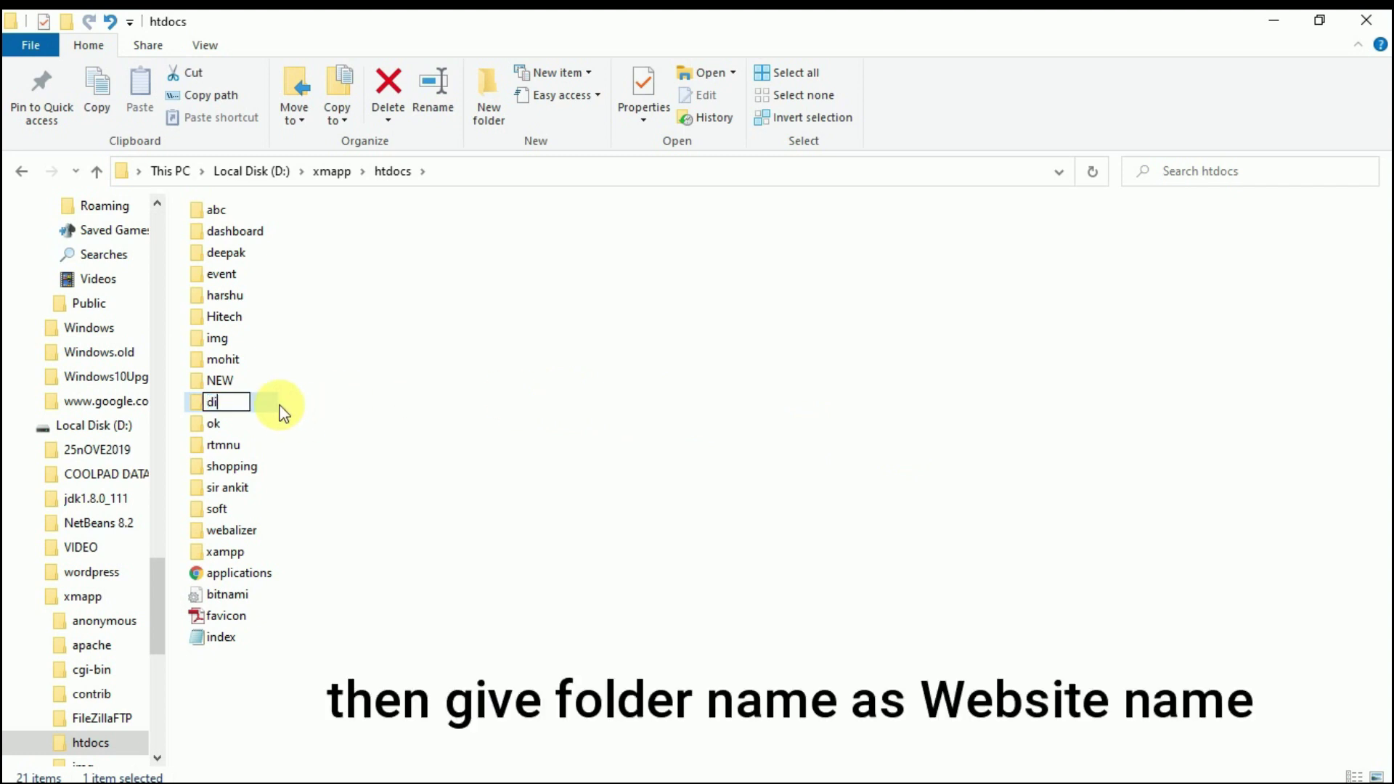
type("gitalmohit")
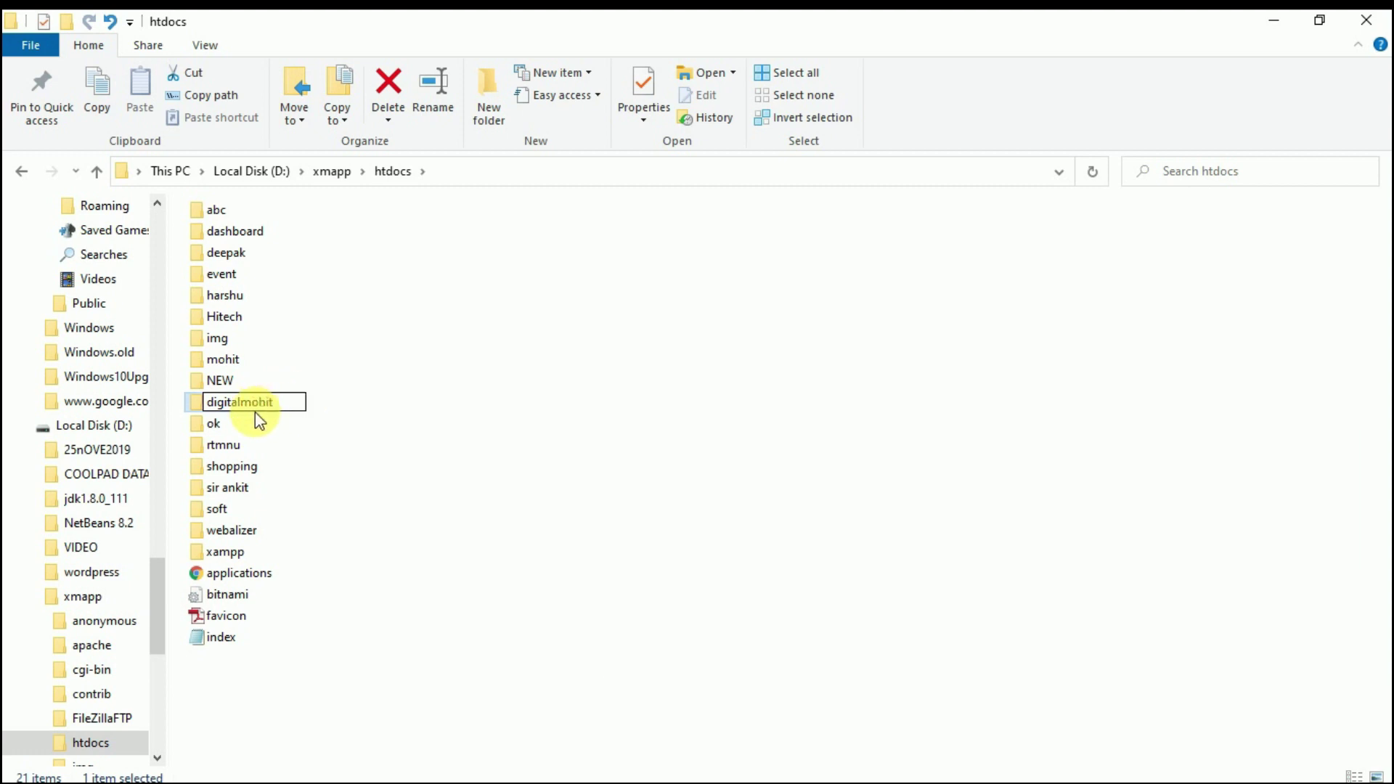
left_click(265, 388)
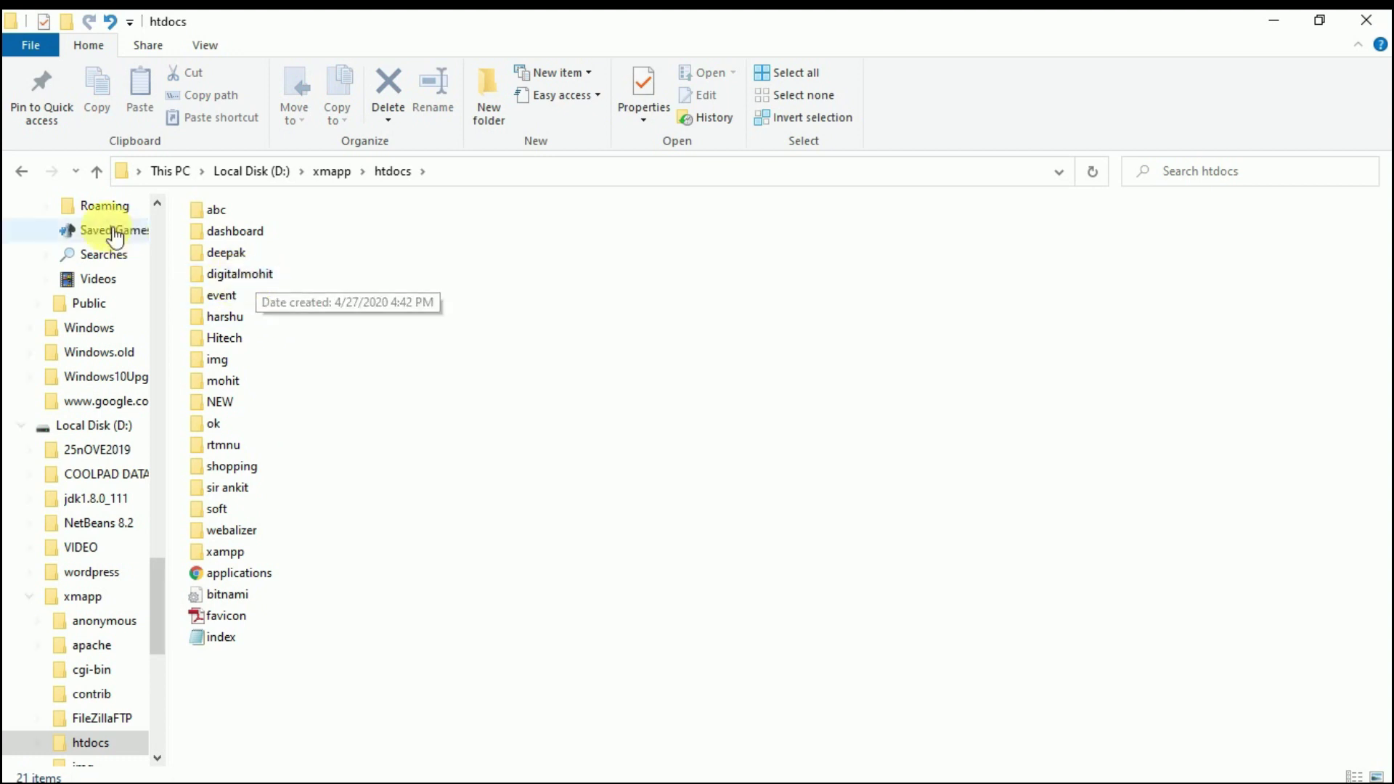
- Copy all 19 files from the extracted wordpress folder on D:
left_click(20, 171)
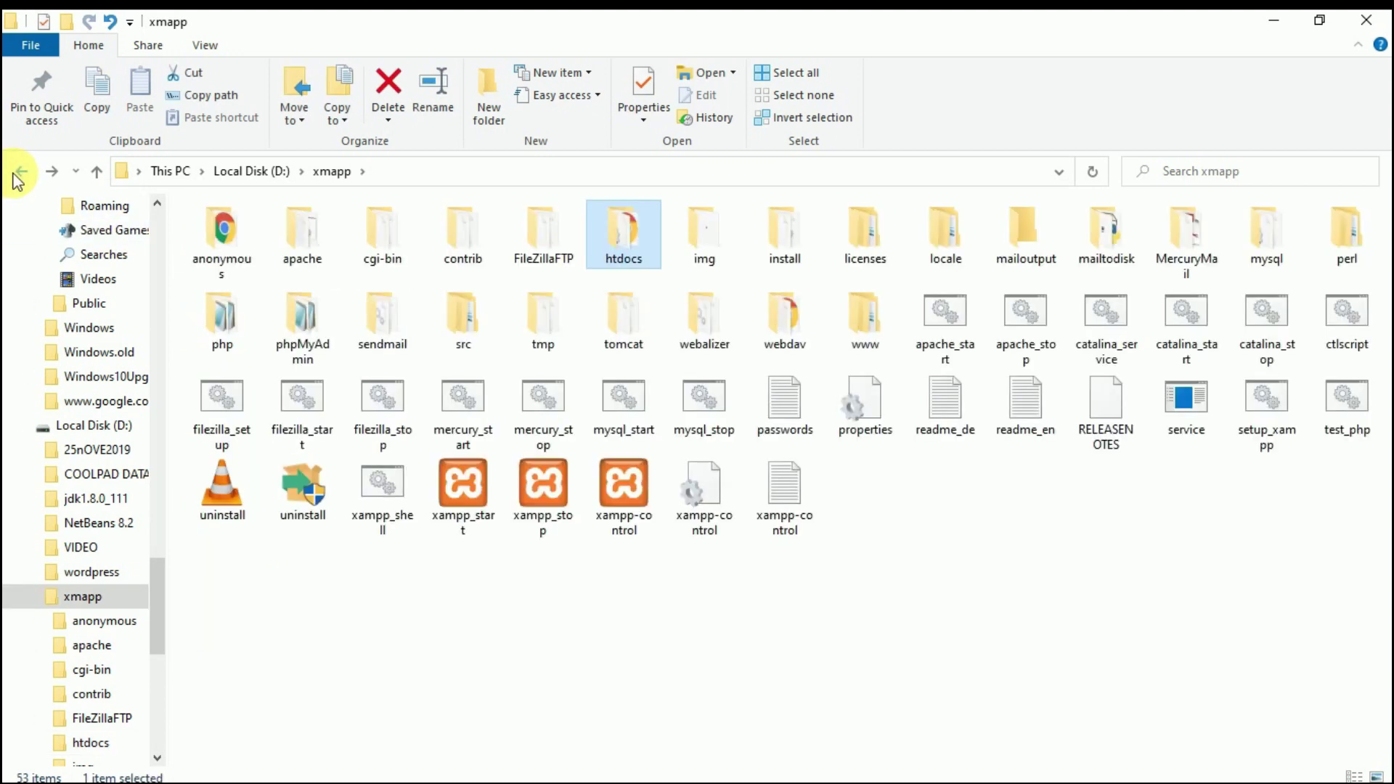
left_click(21, 171)
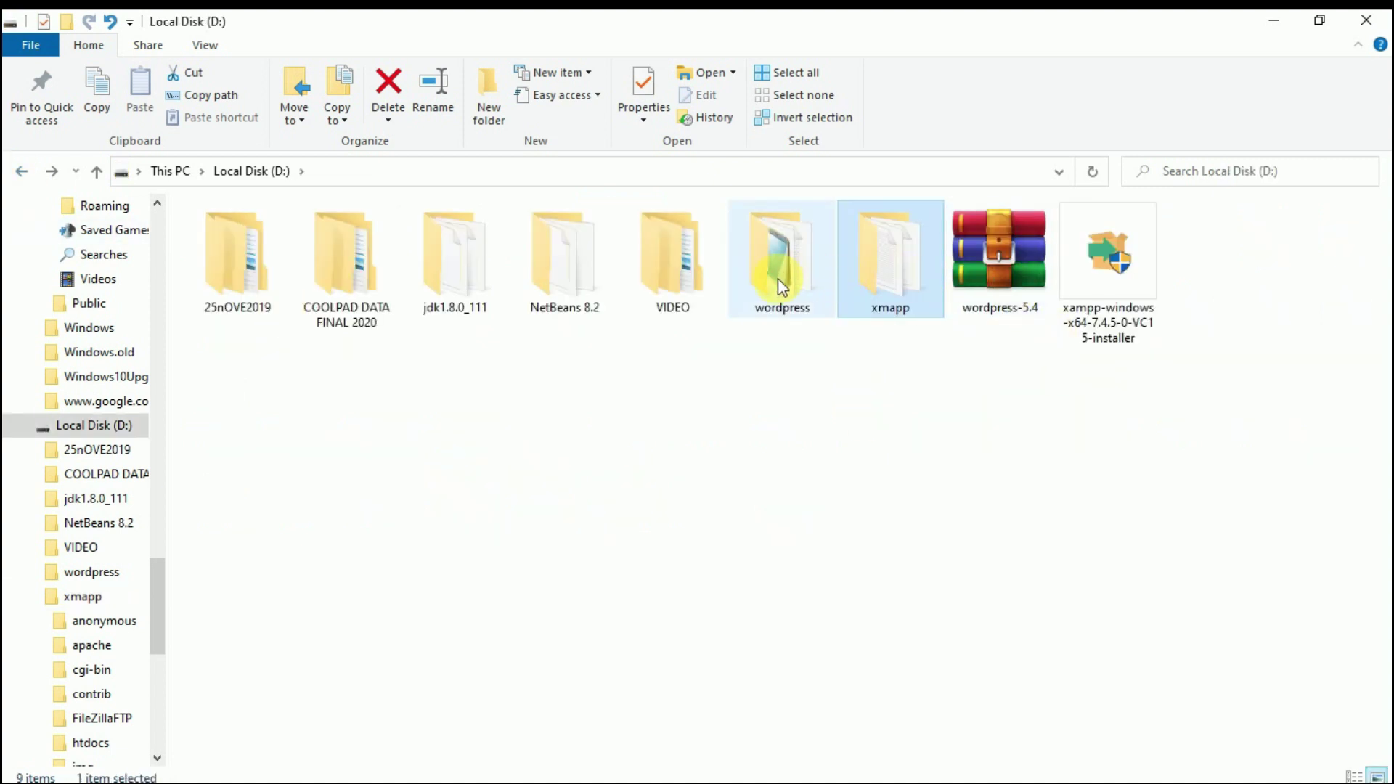
left_click(775, 294)
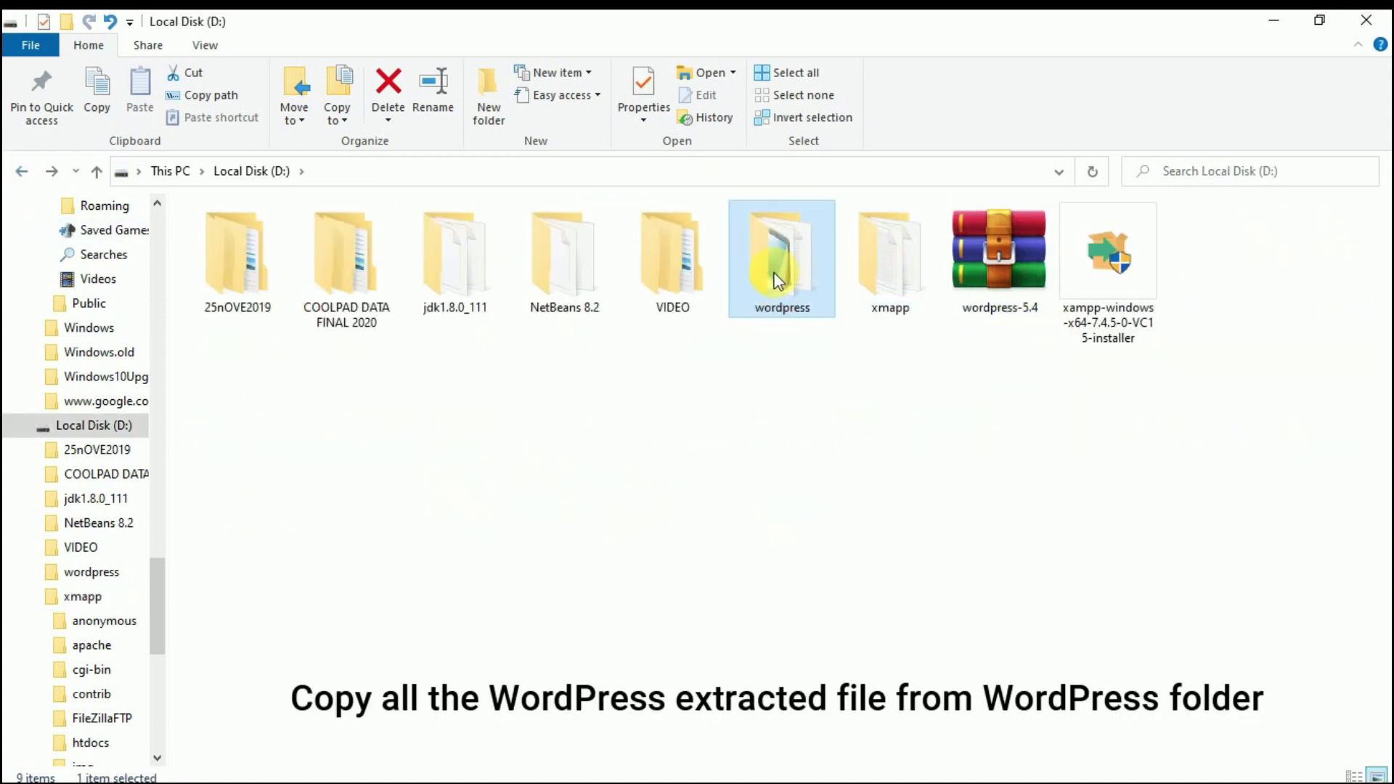
double_click(769, 265)
left_click_drag(489, 667, 291, 228)
right_click(307, 251)
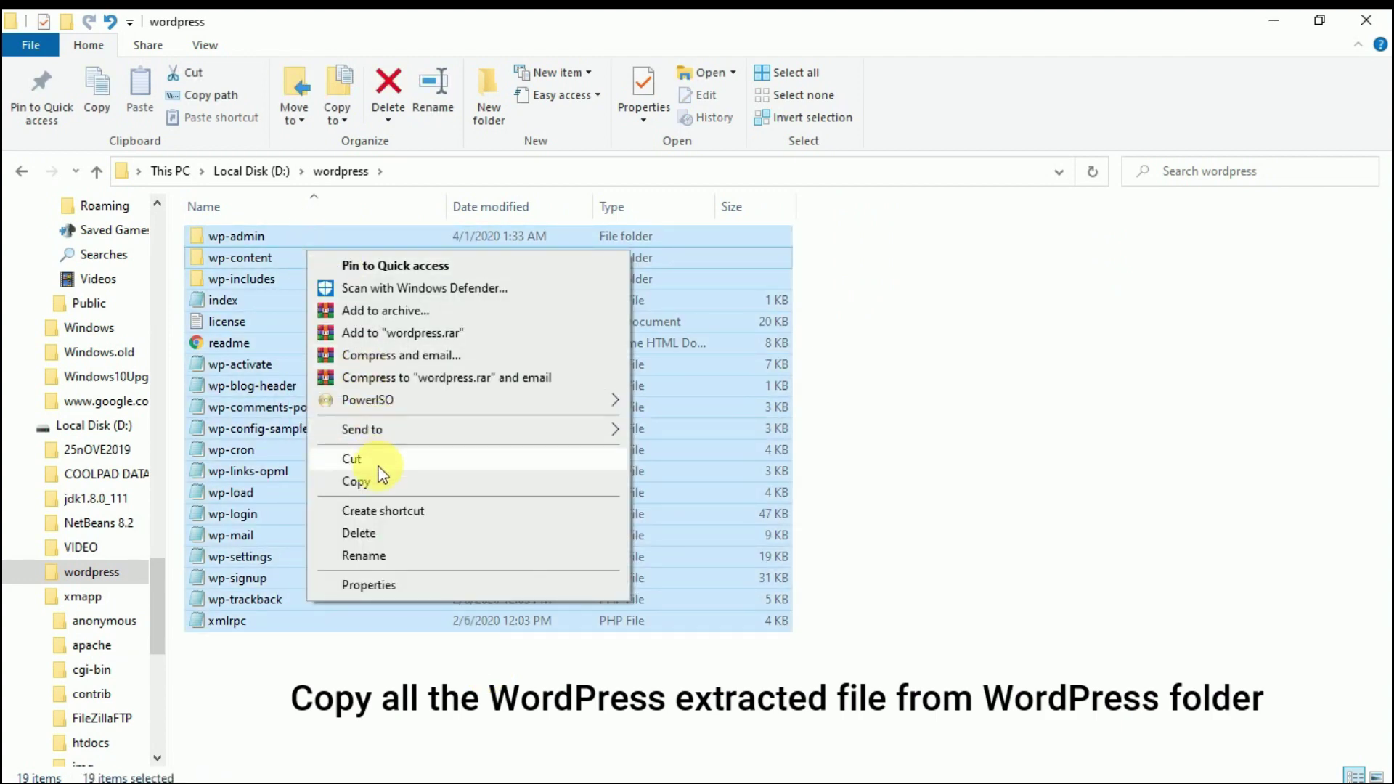
left_click(373, 479)
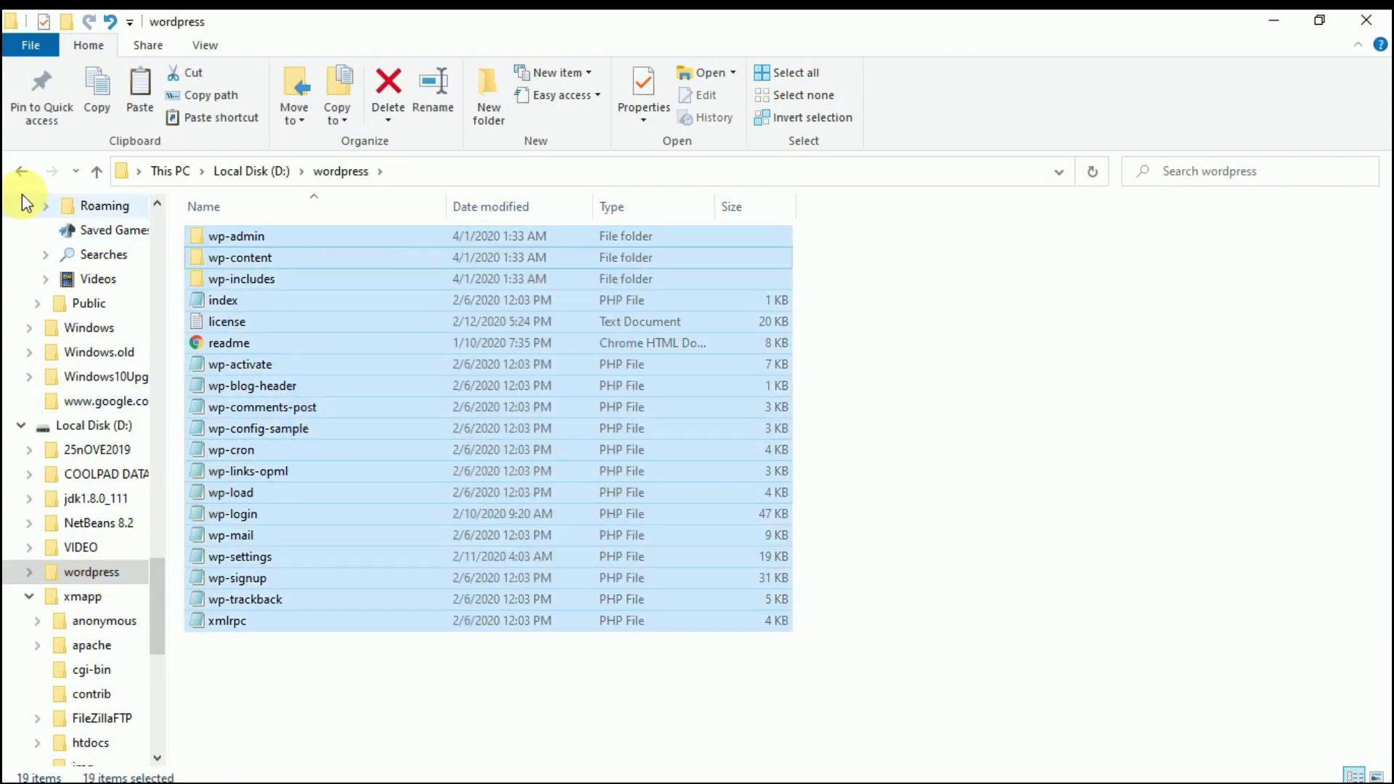
- Paste the WordPress files into xmapp\htdocs\digitalmohit and verify they arrived
left_click(22, 172)
double_click(857, 282)
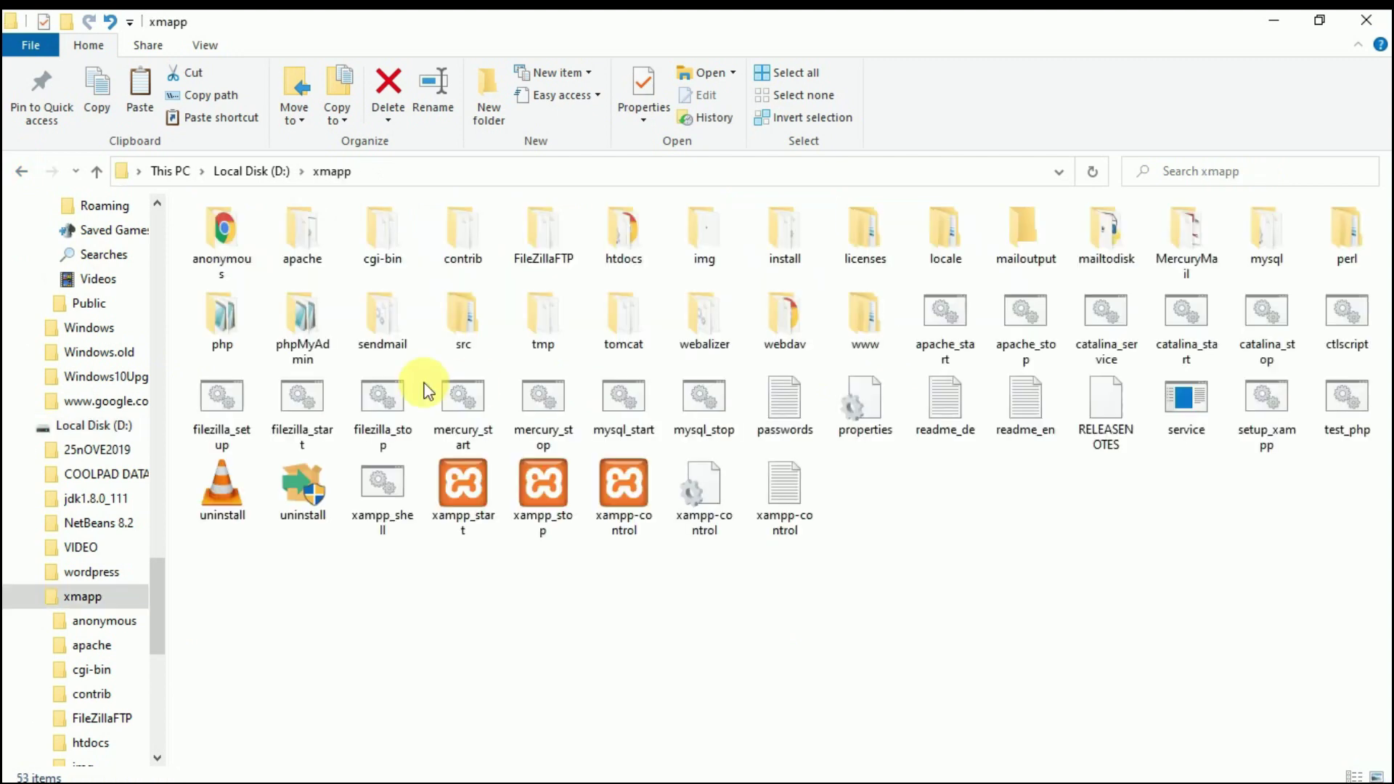
double_click(623, 258)
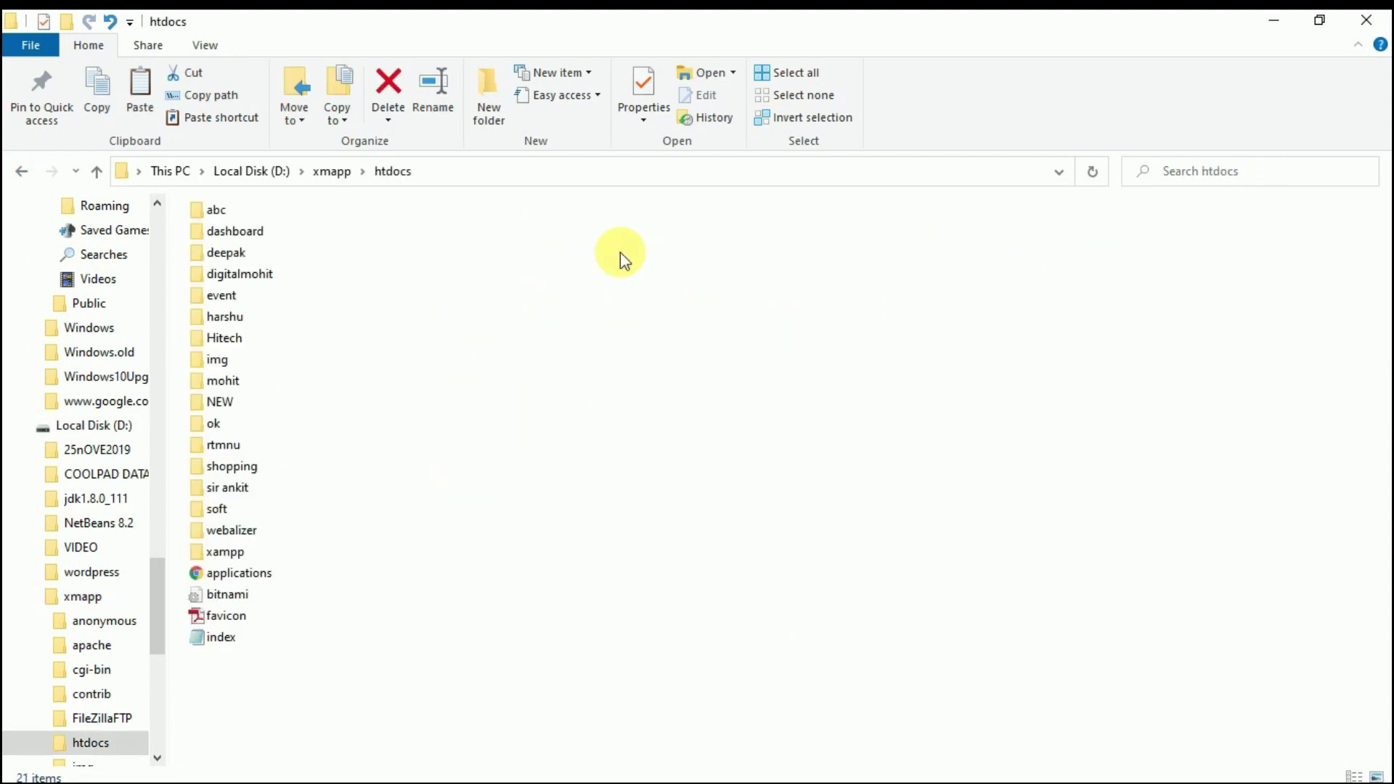
double_click(250, 277)
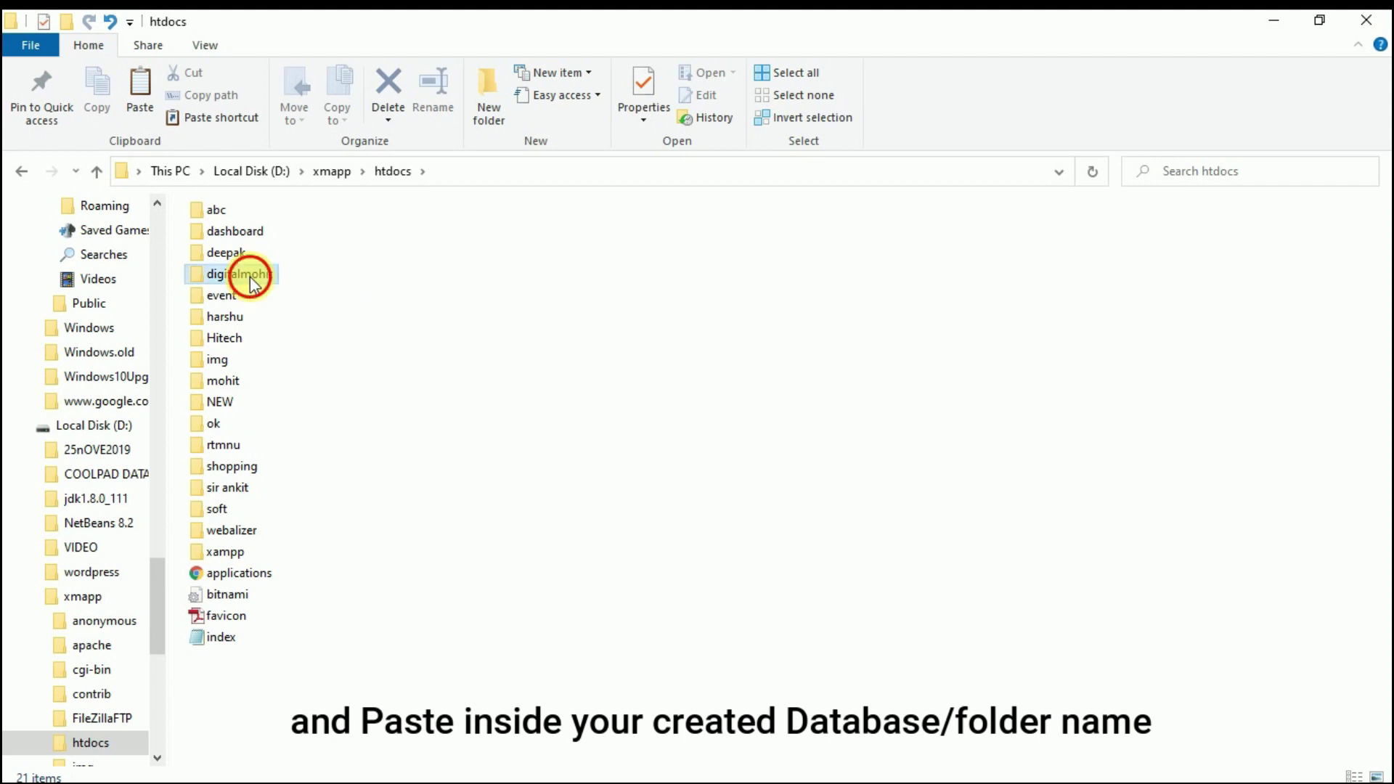
right_click(463, 385)
left_click(520, 526)
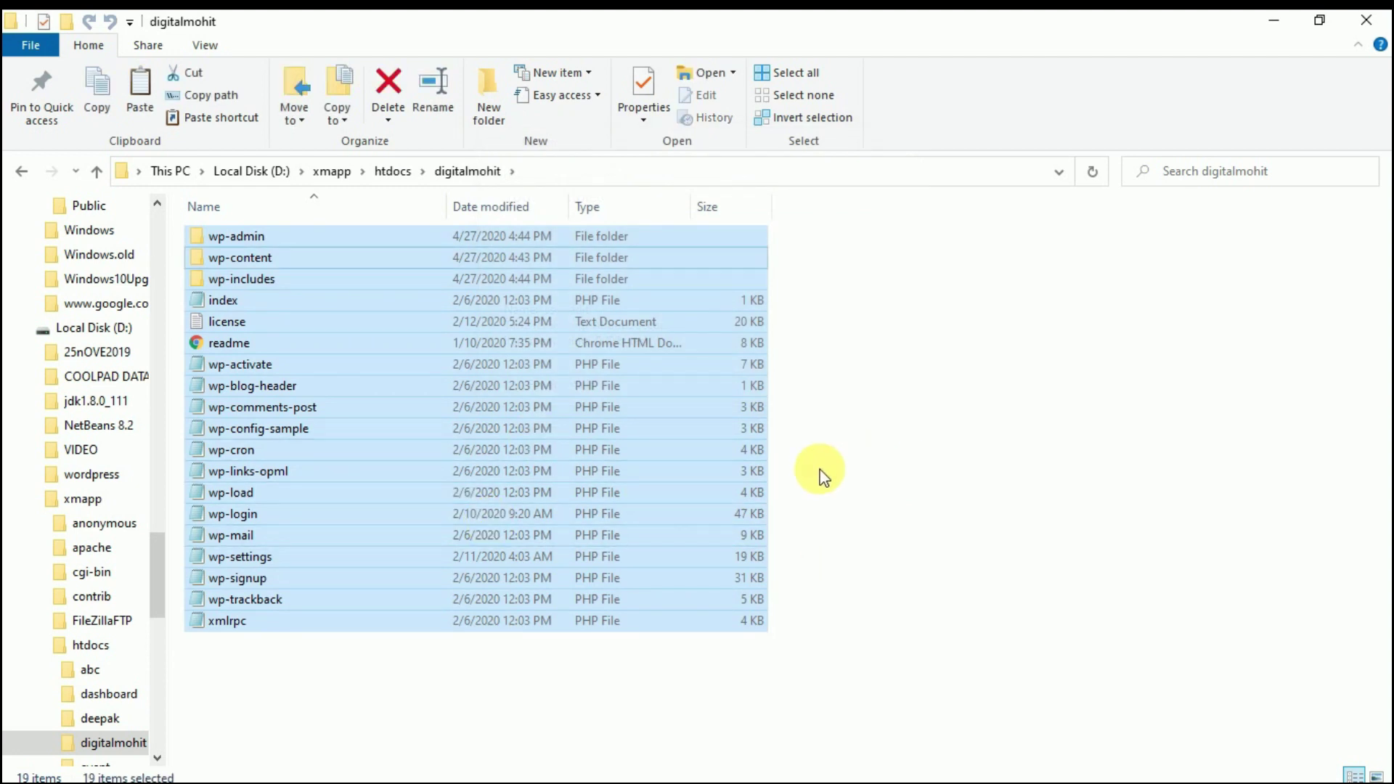
left_click(21, 171)
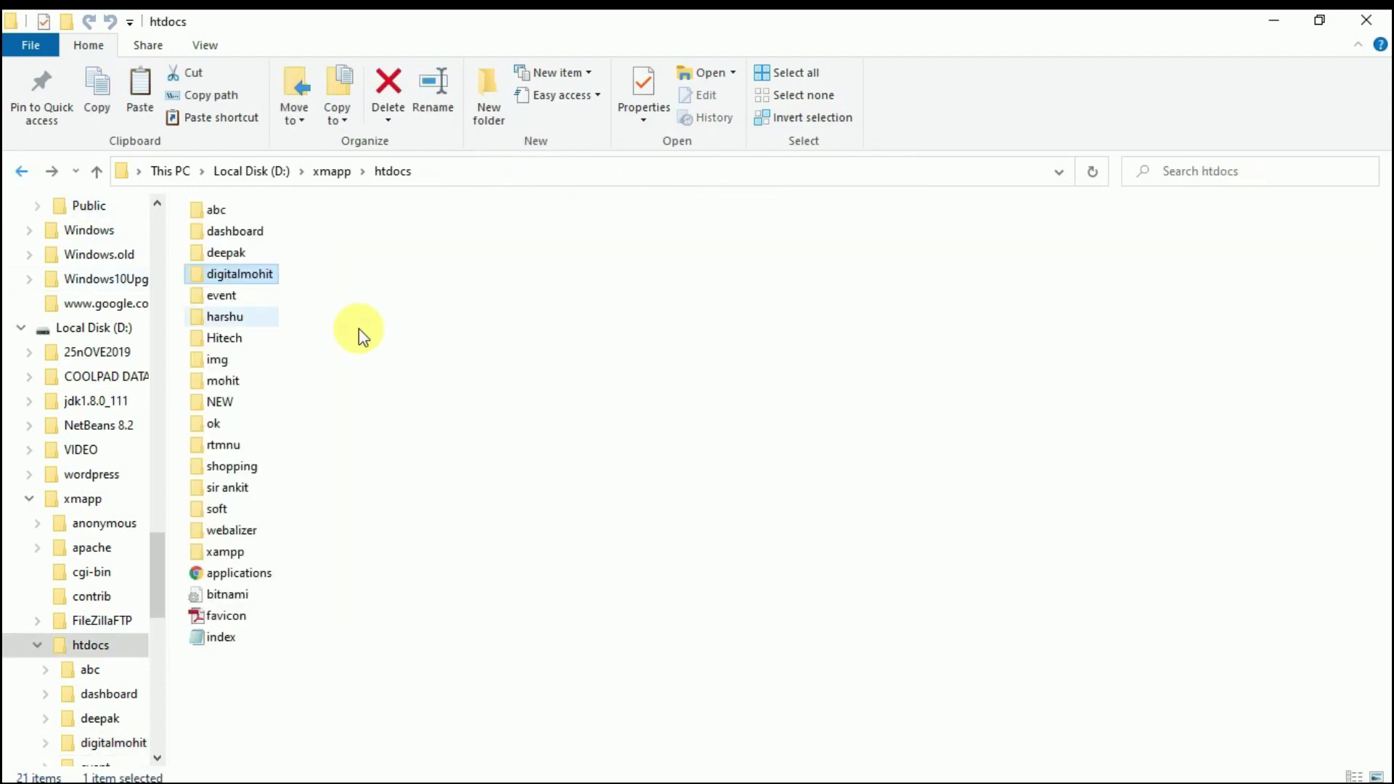
double_click(249, 281)
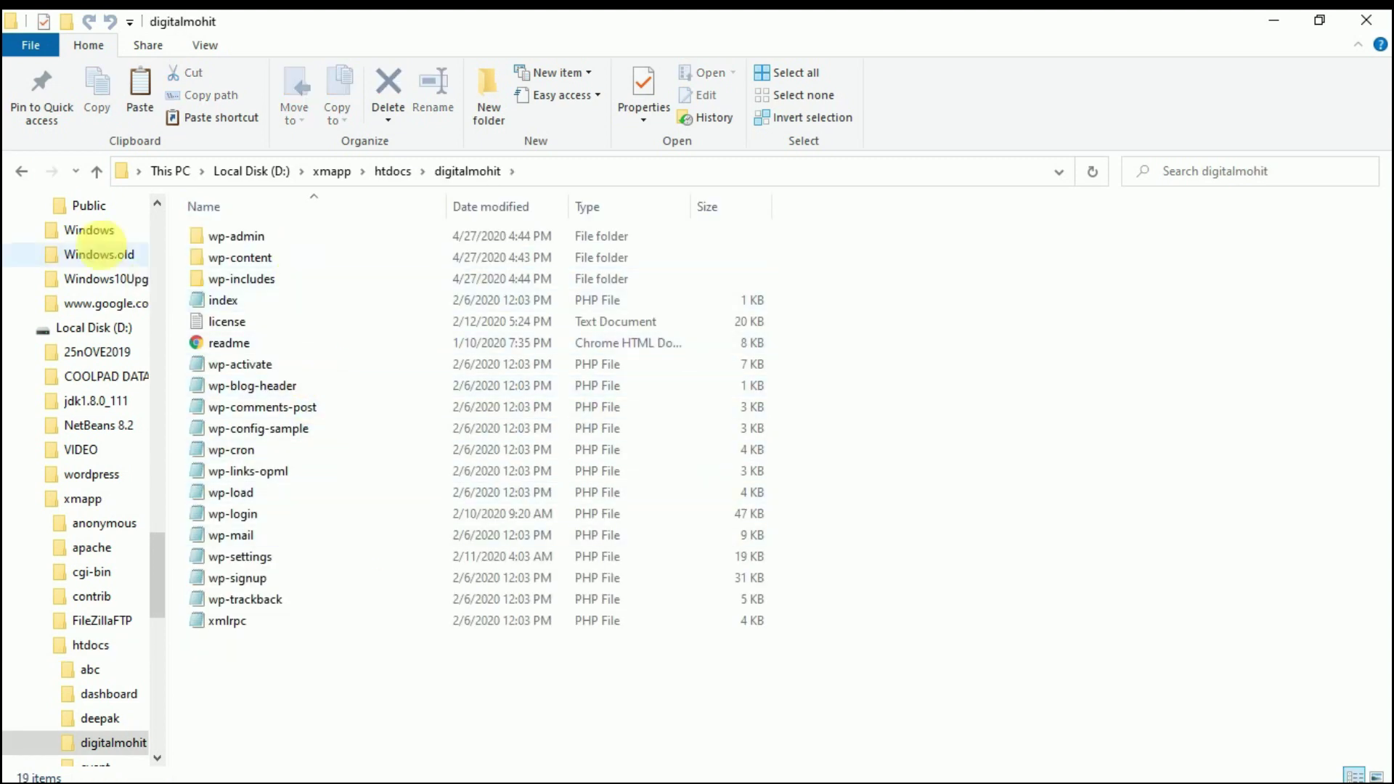
- Refresh the xmapp folder listing and launch the XAMPP Control Panel
left_click(19, 172)
left_click(20, 174)
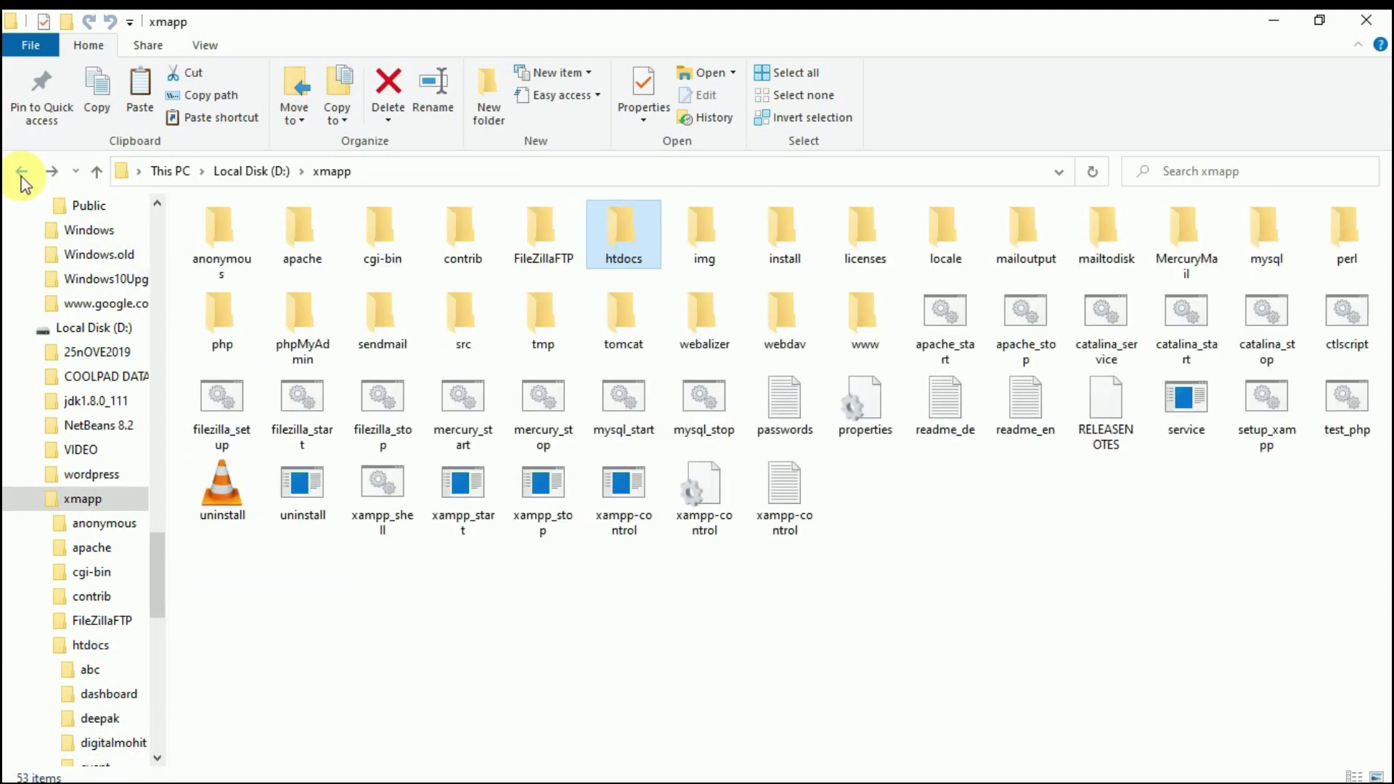
right_click(424, 628)
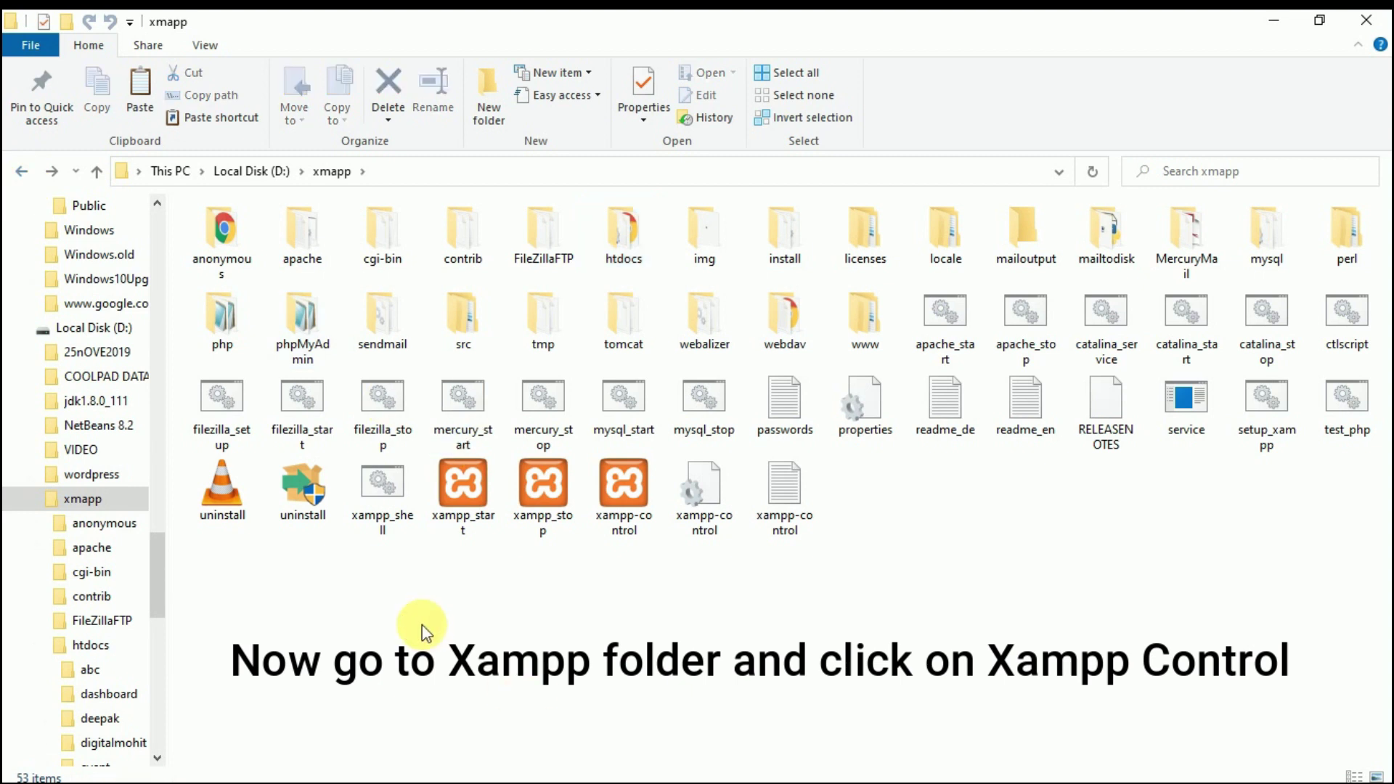
left_click(476, 418)
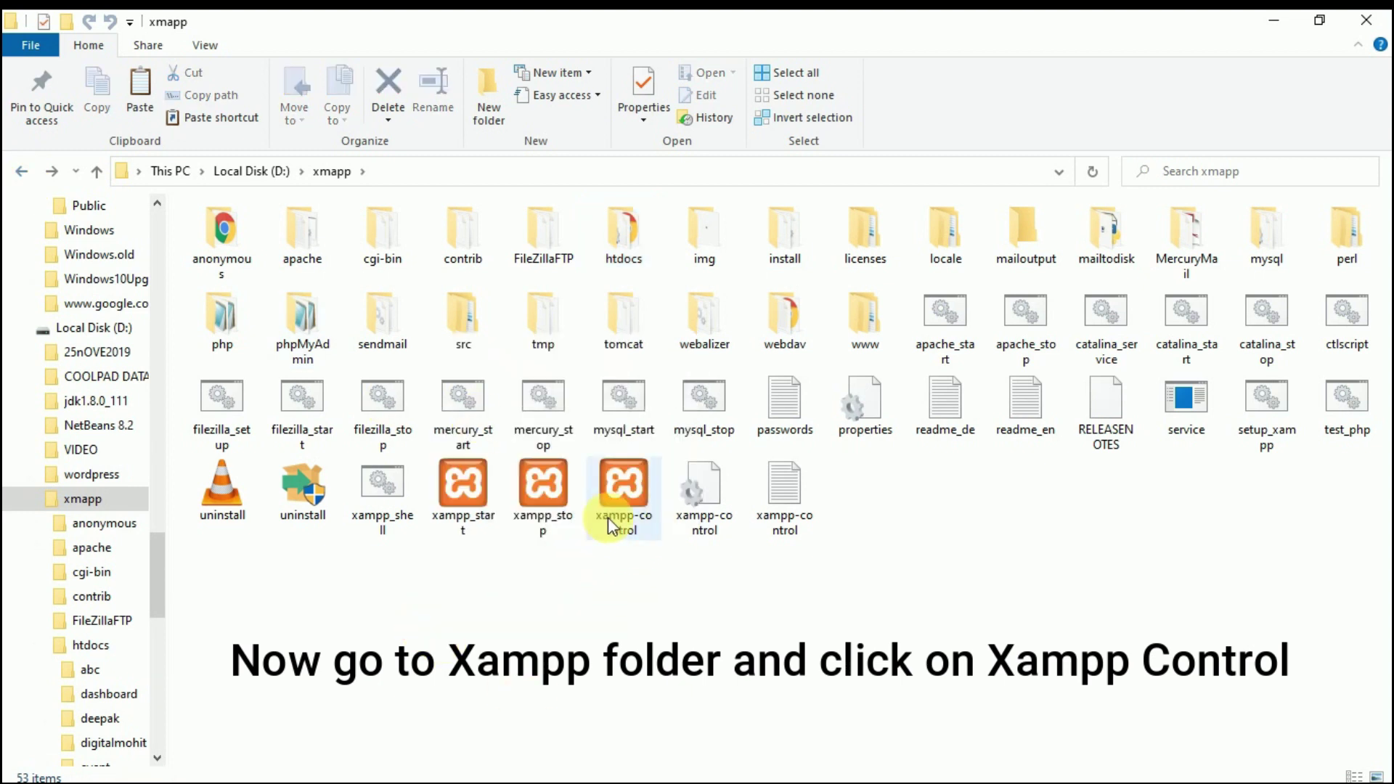
double_click(615, 499)
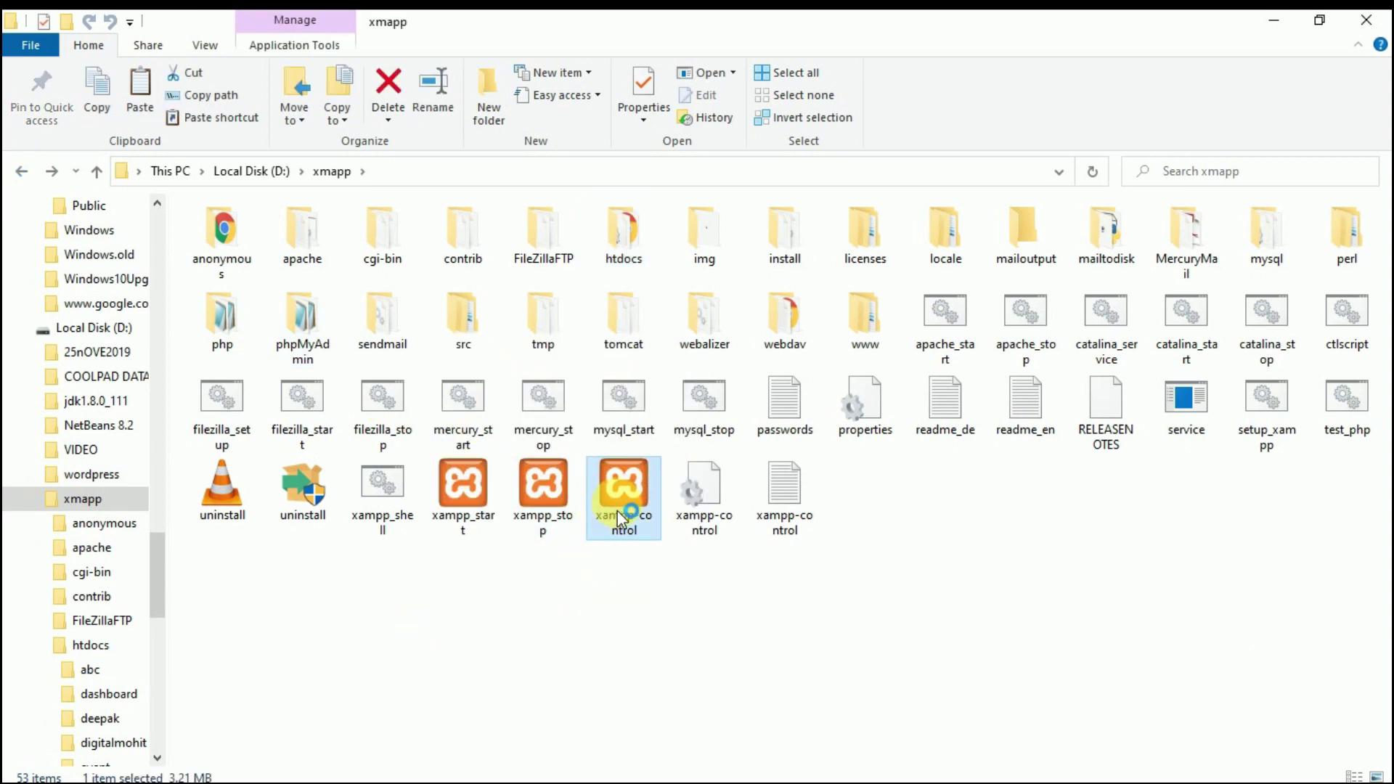
- Restart the Apache and MySQL services and open phpMyAdmin from MySQL's Admin
left_click(1014, 260)
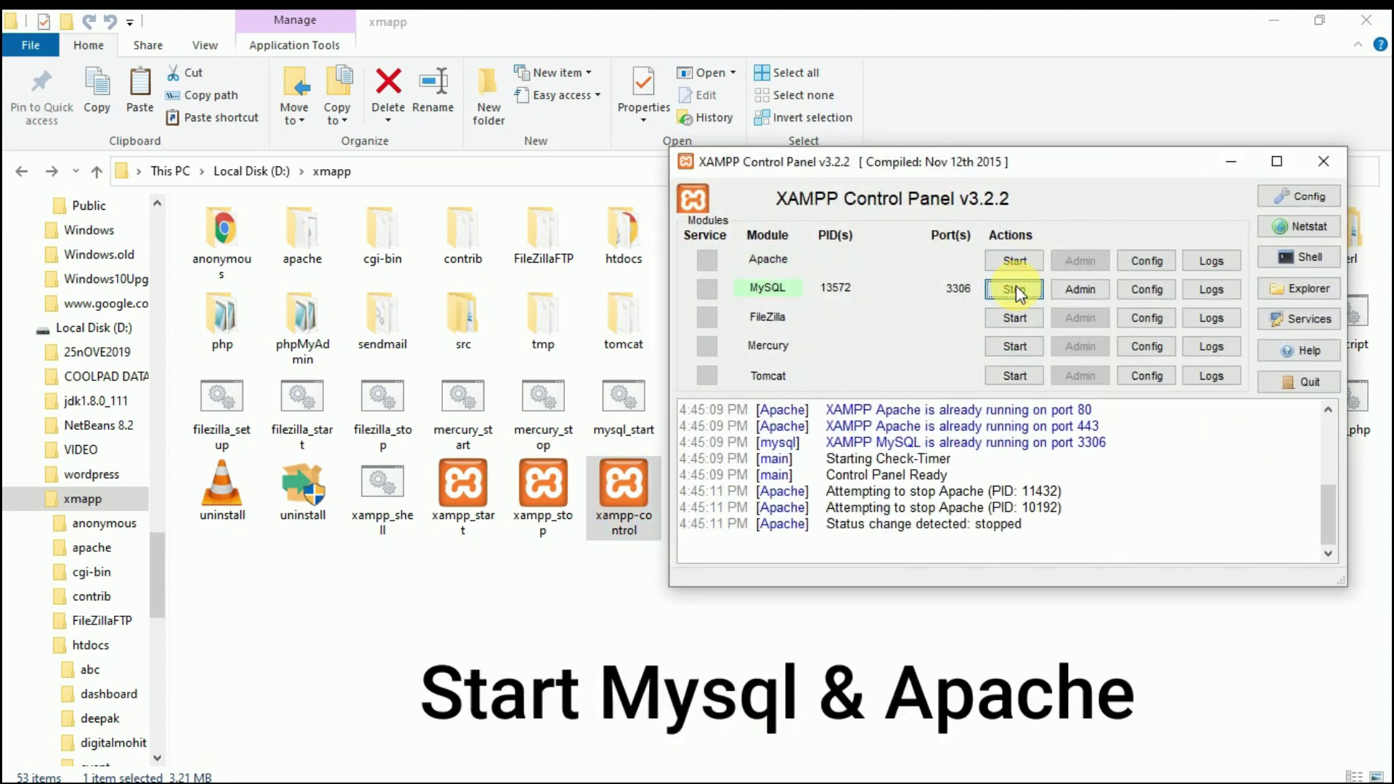
left_click(1014, 289)
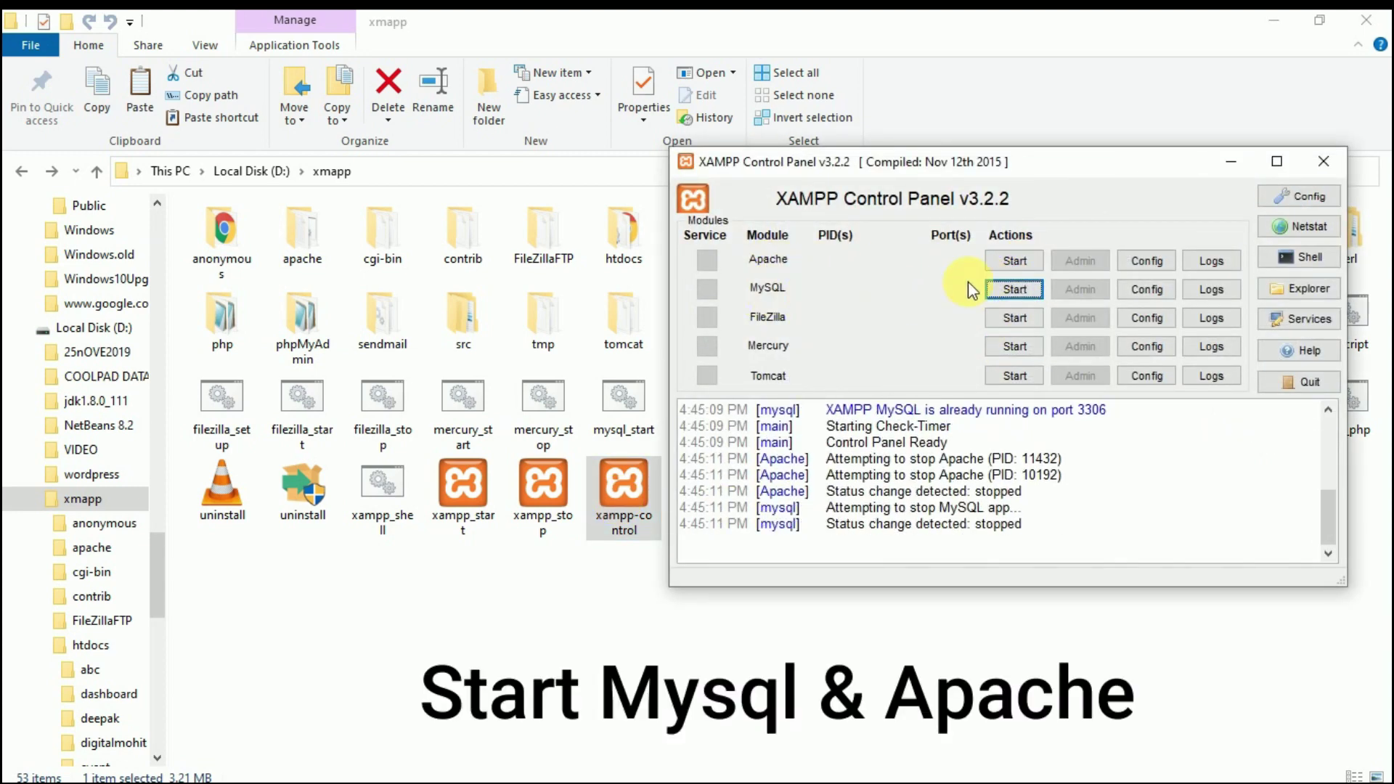
left_click(1014, 263)
left_click(1014, 289)
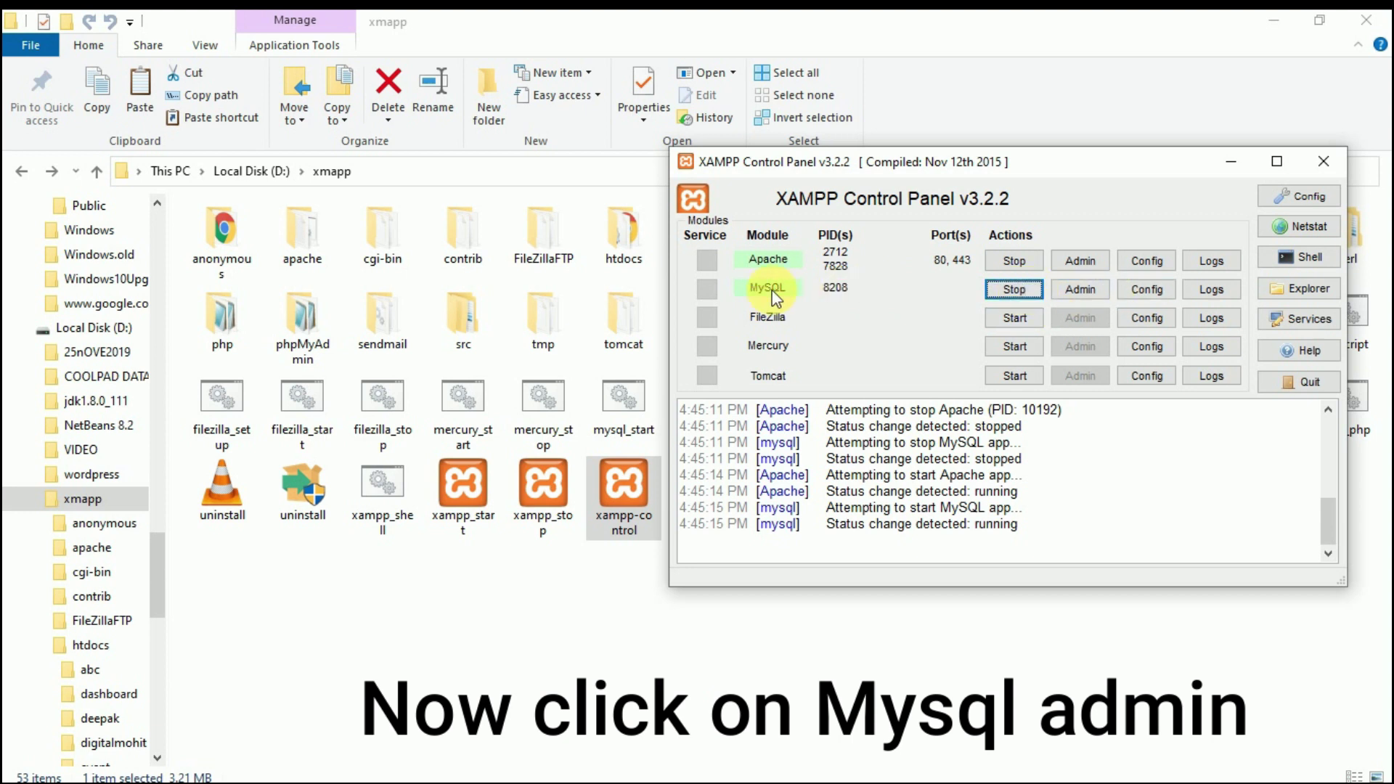
left_click(1078, 290)
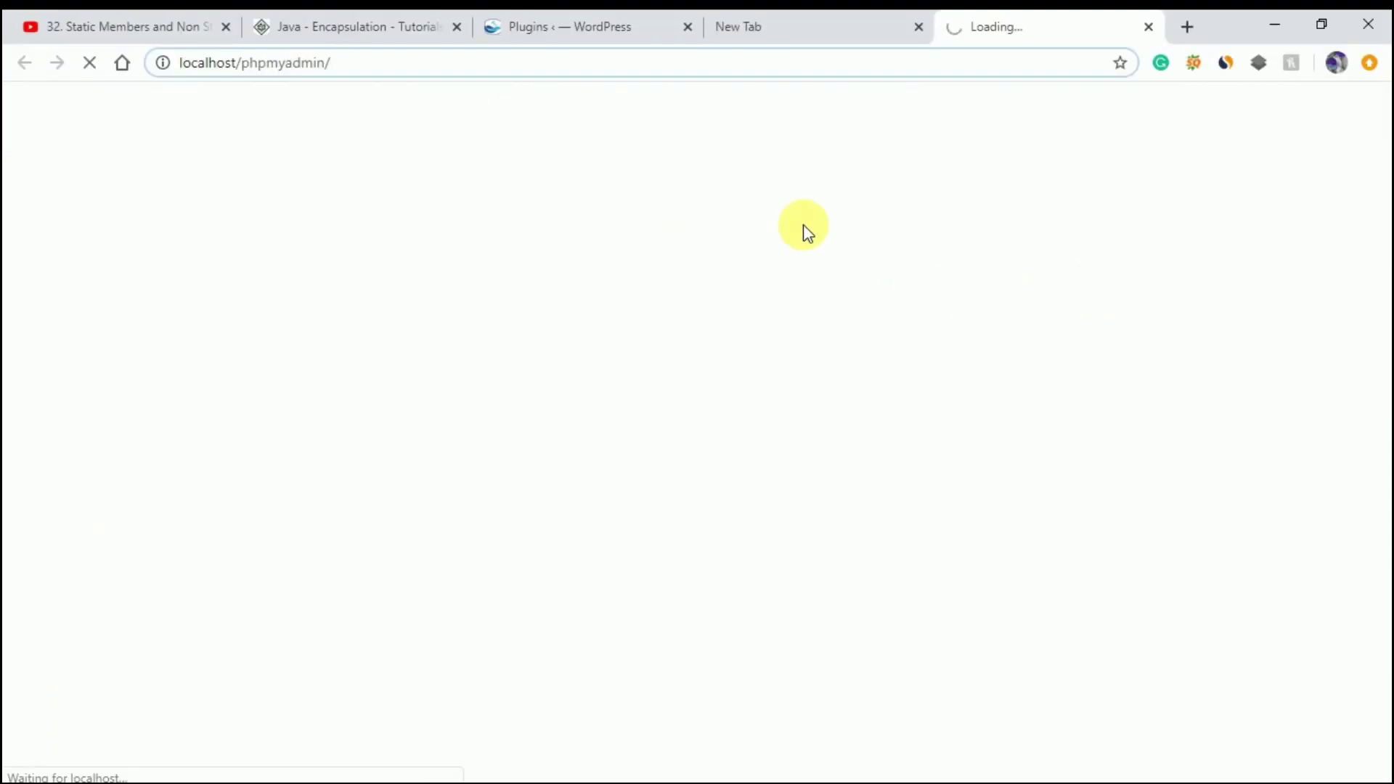
- Create an empty database named digitalmohit with default collation, then open a new tab
left_click(895, 71)
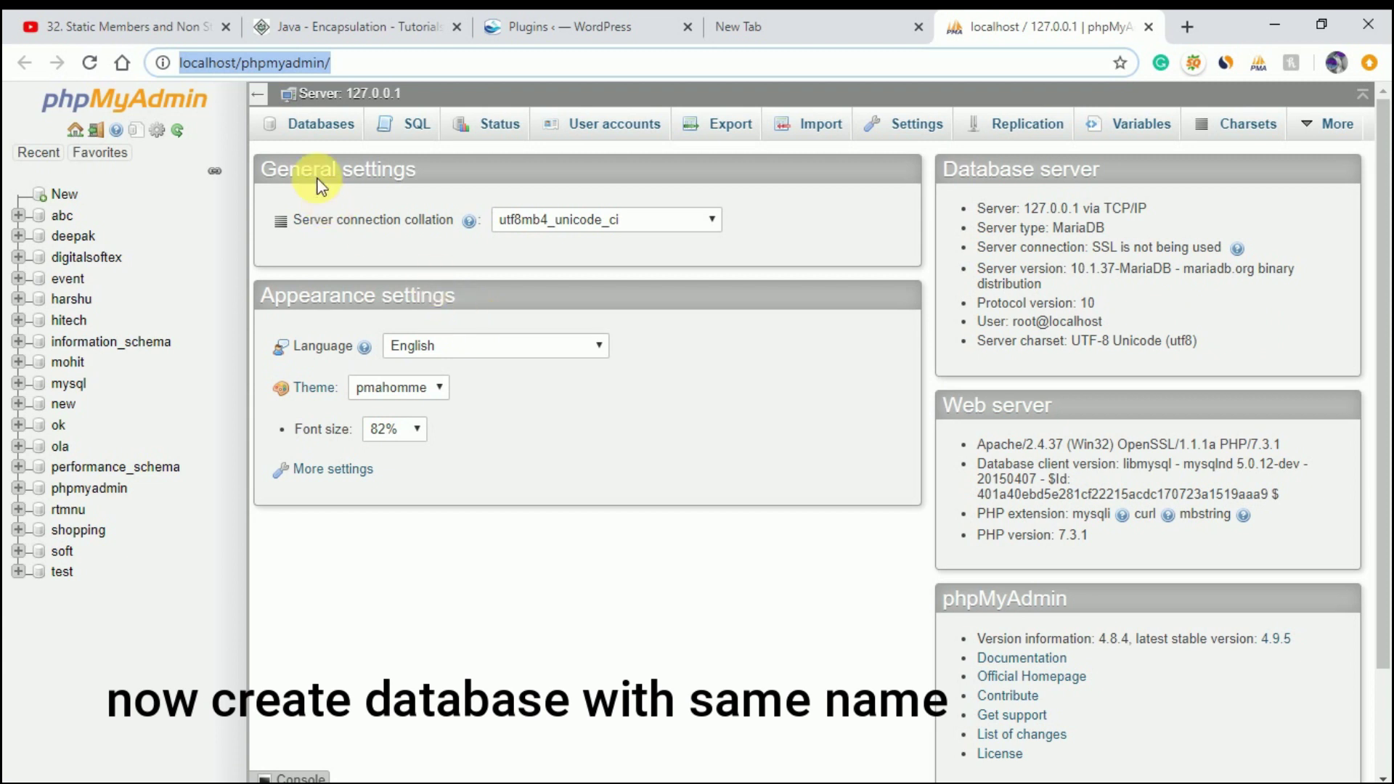
left_click(323, 131)
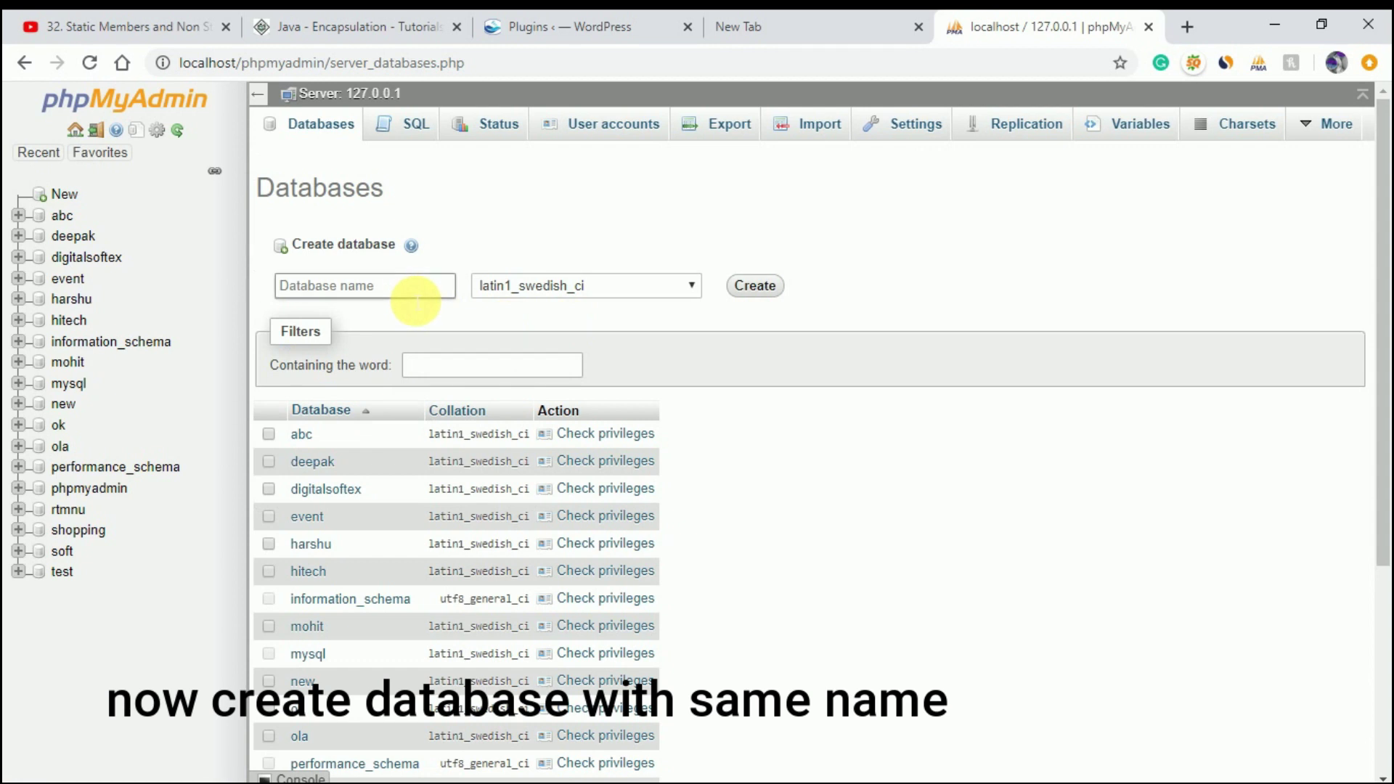
left_click(416, 300)
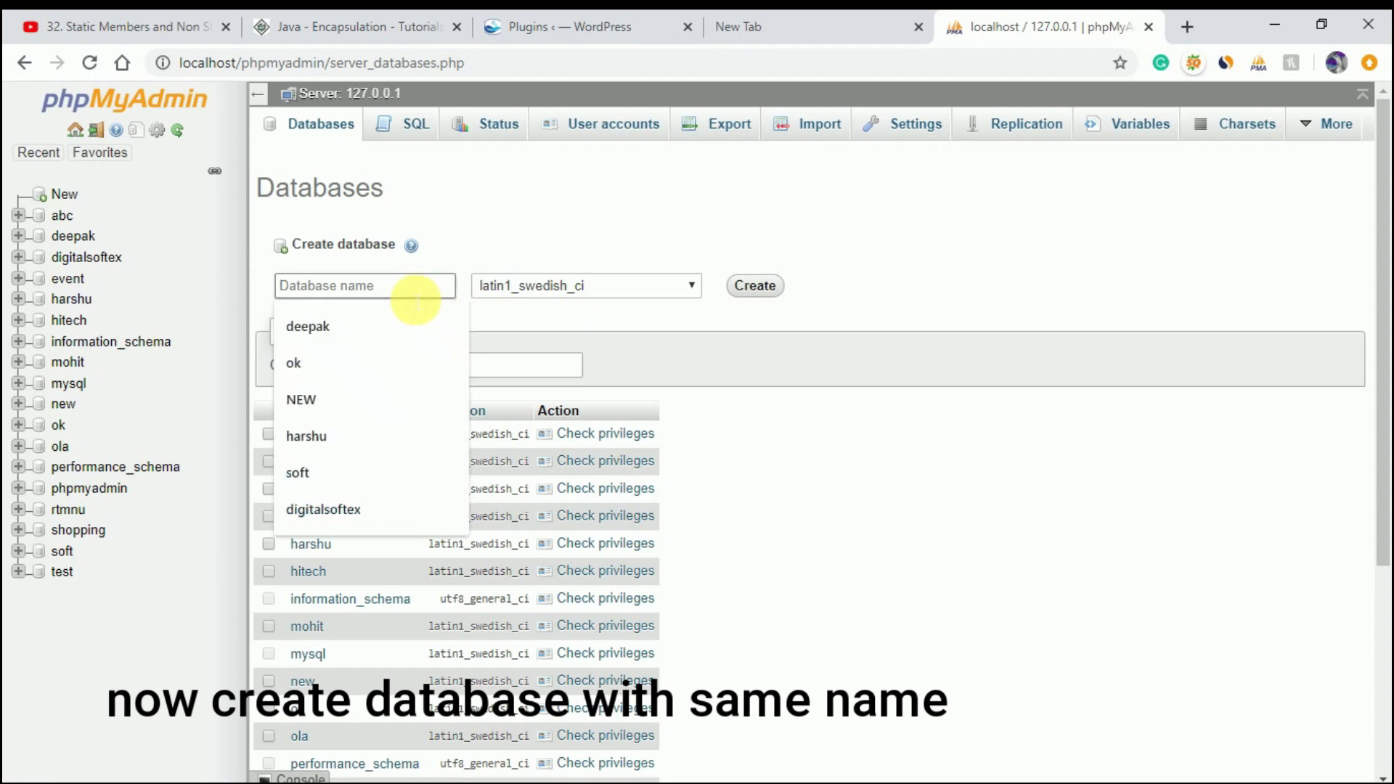
type("digit")
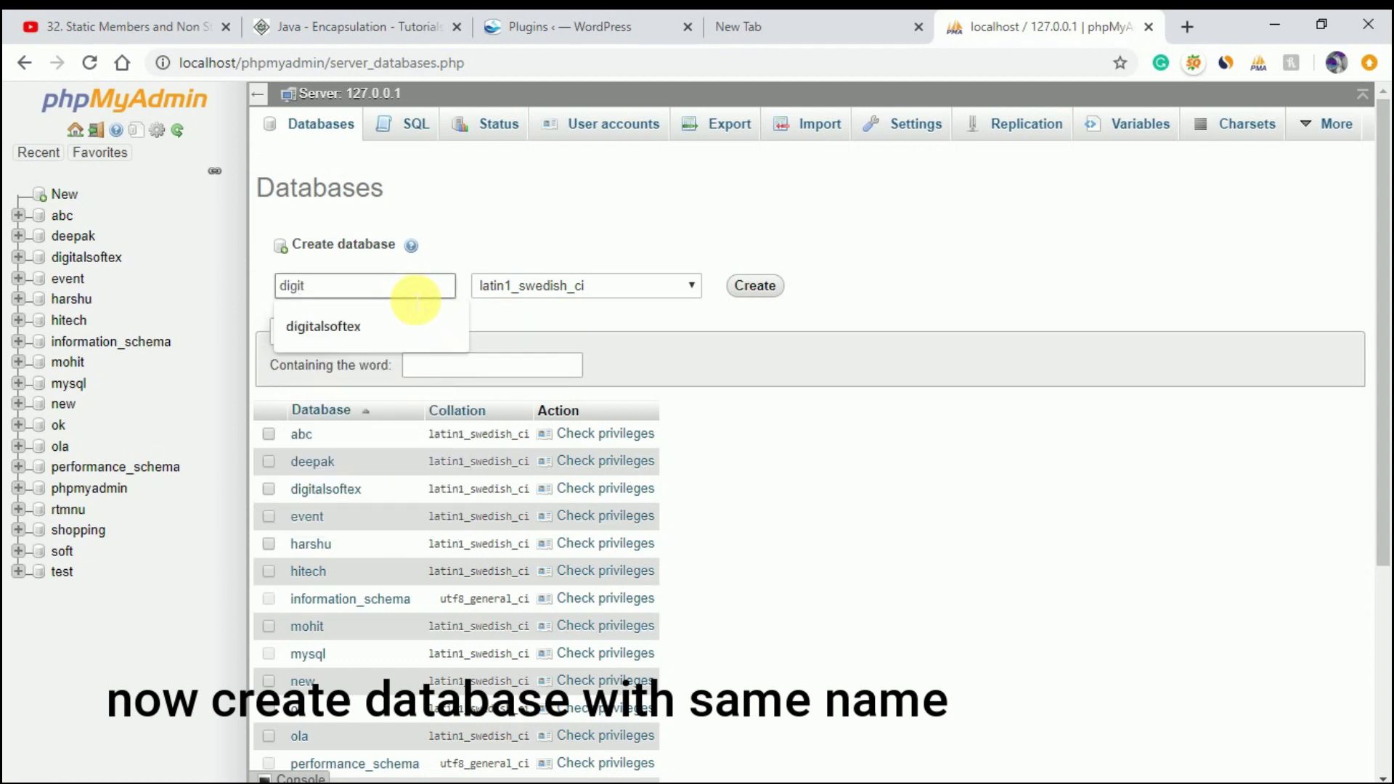
type("almohit")
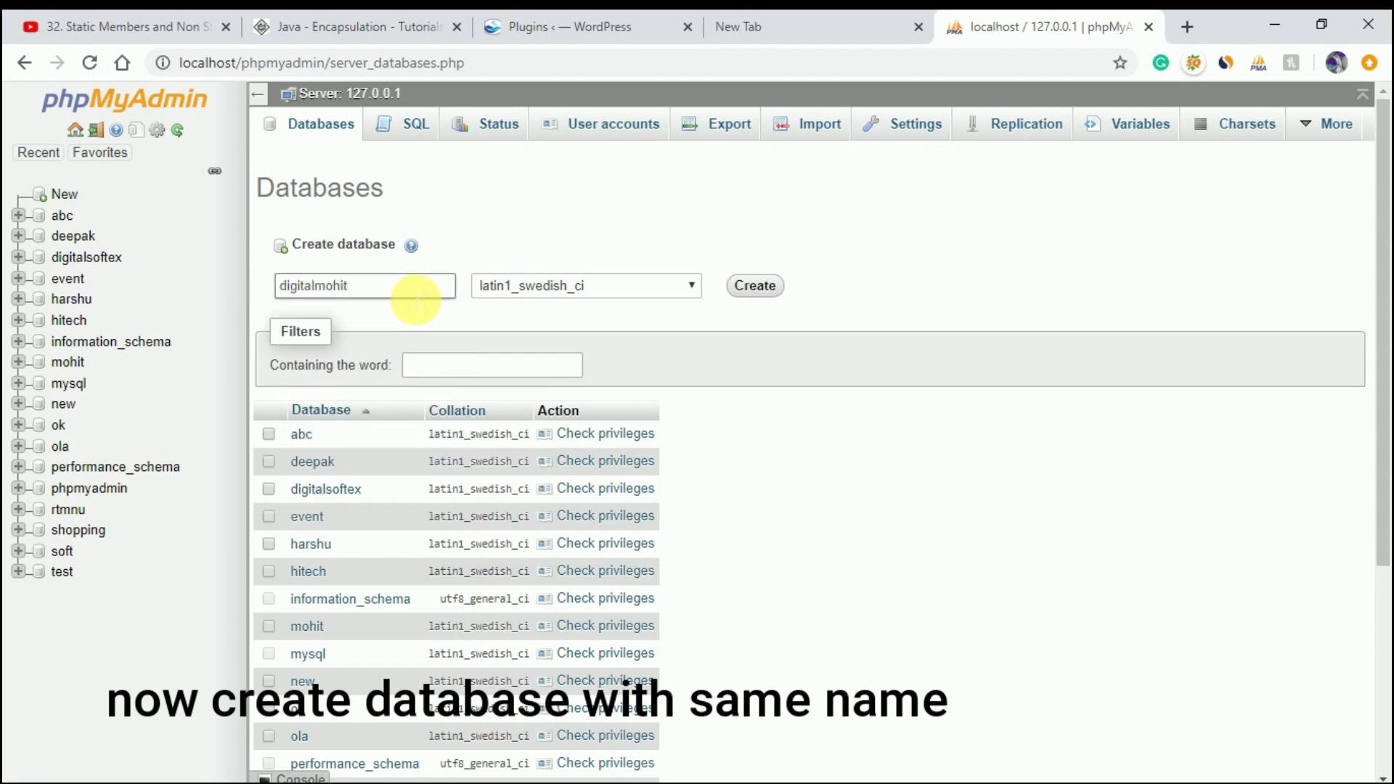
left_click(594, 292)
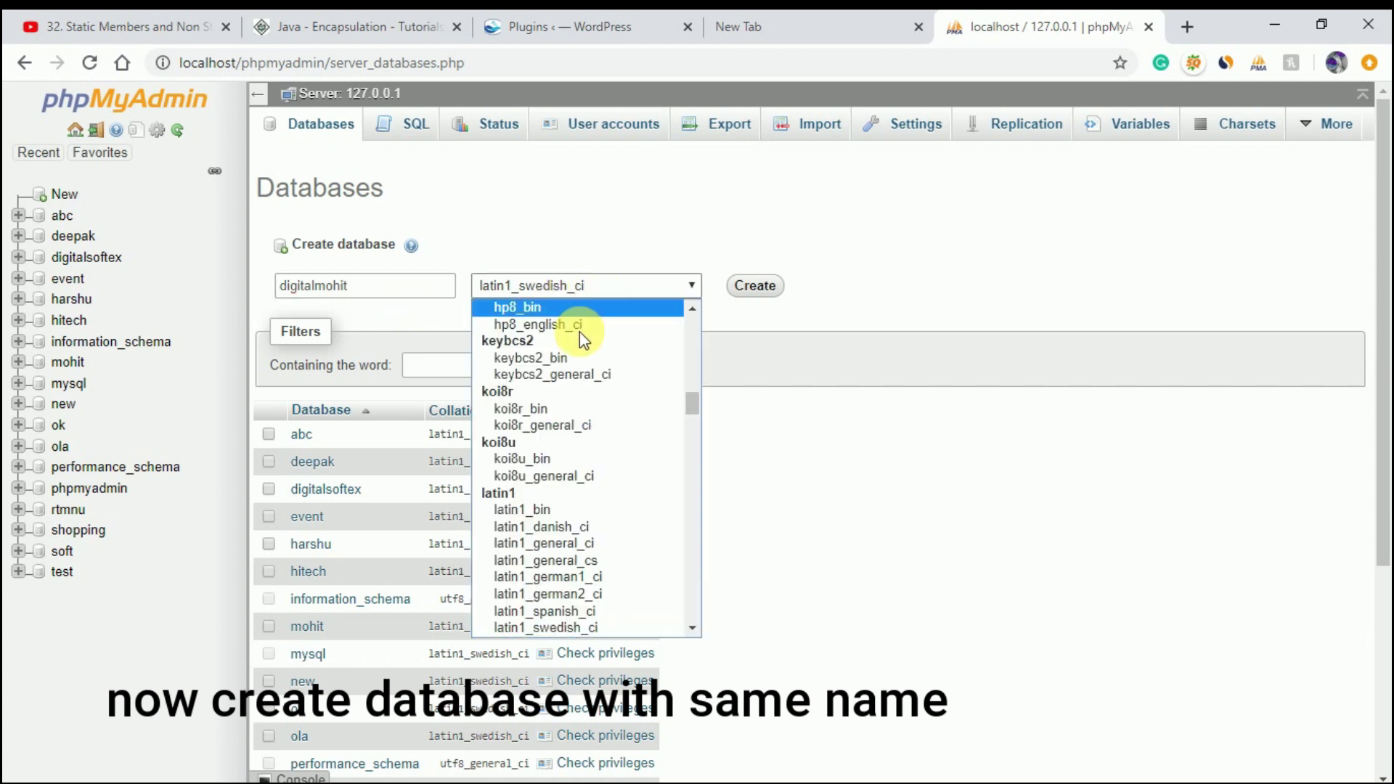
scroll(579, 332, "up", 10)
left_click(537, 307)
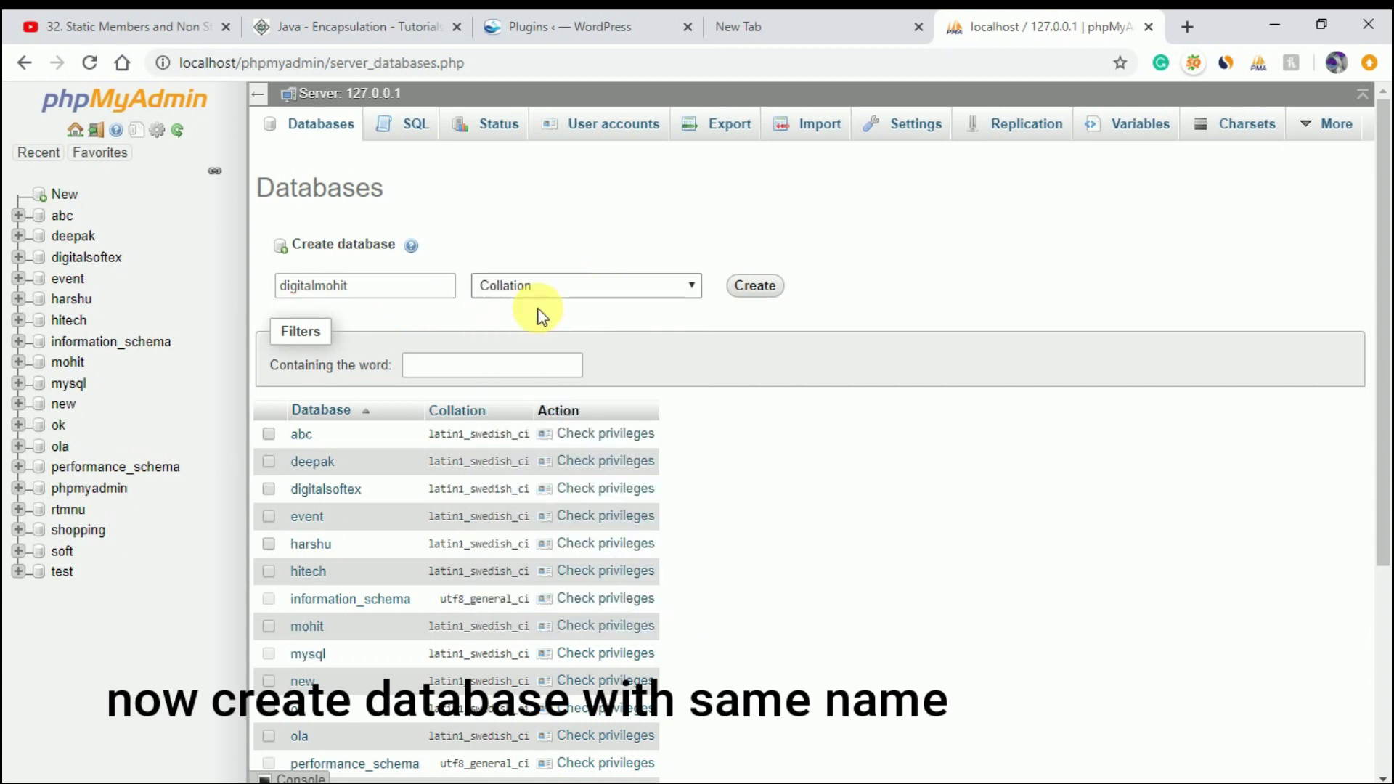
left_click(755, 285)
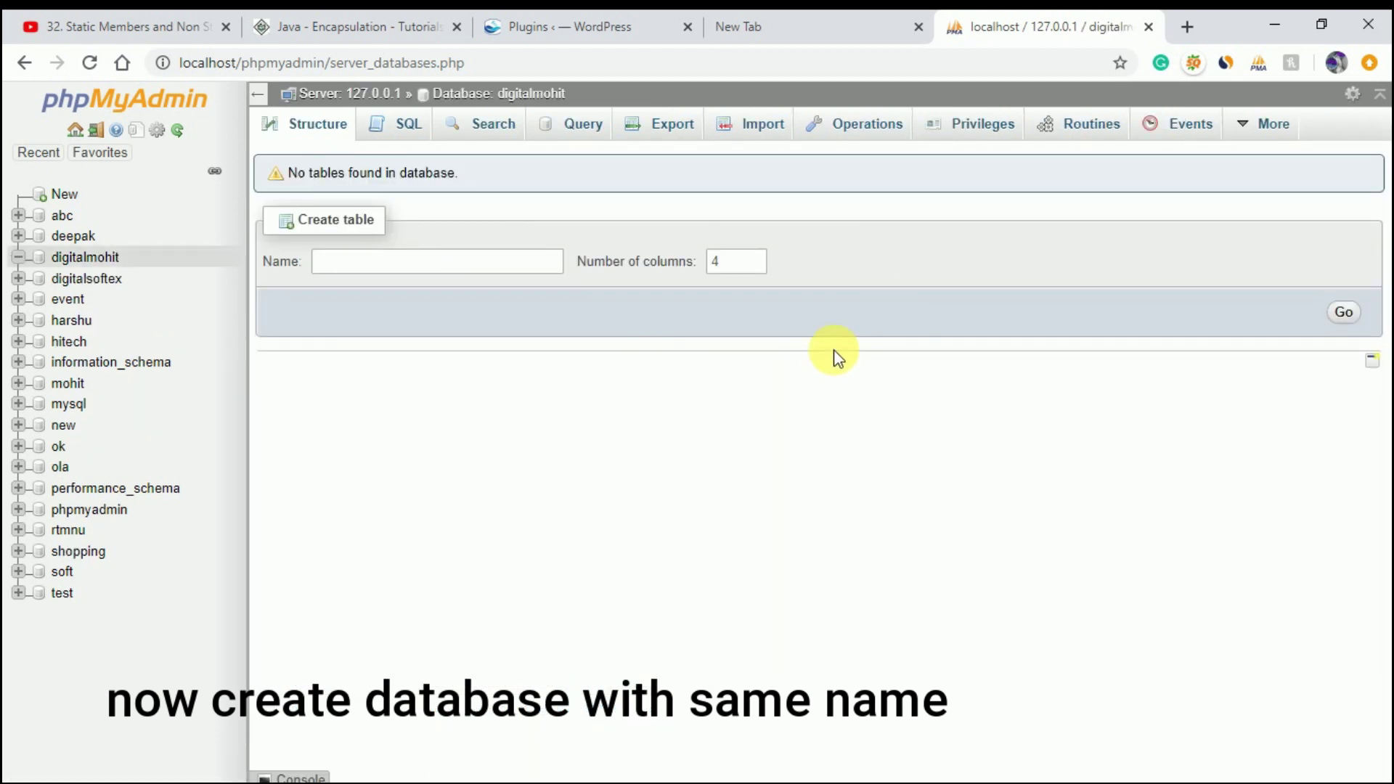
left_click(1182, 33)
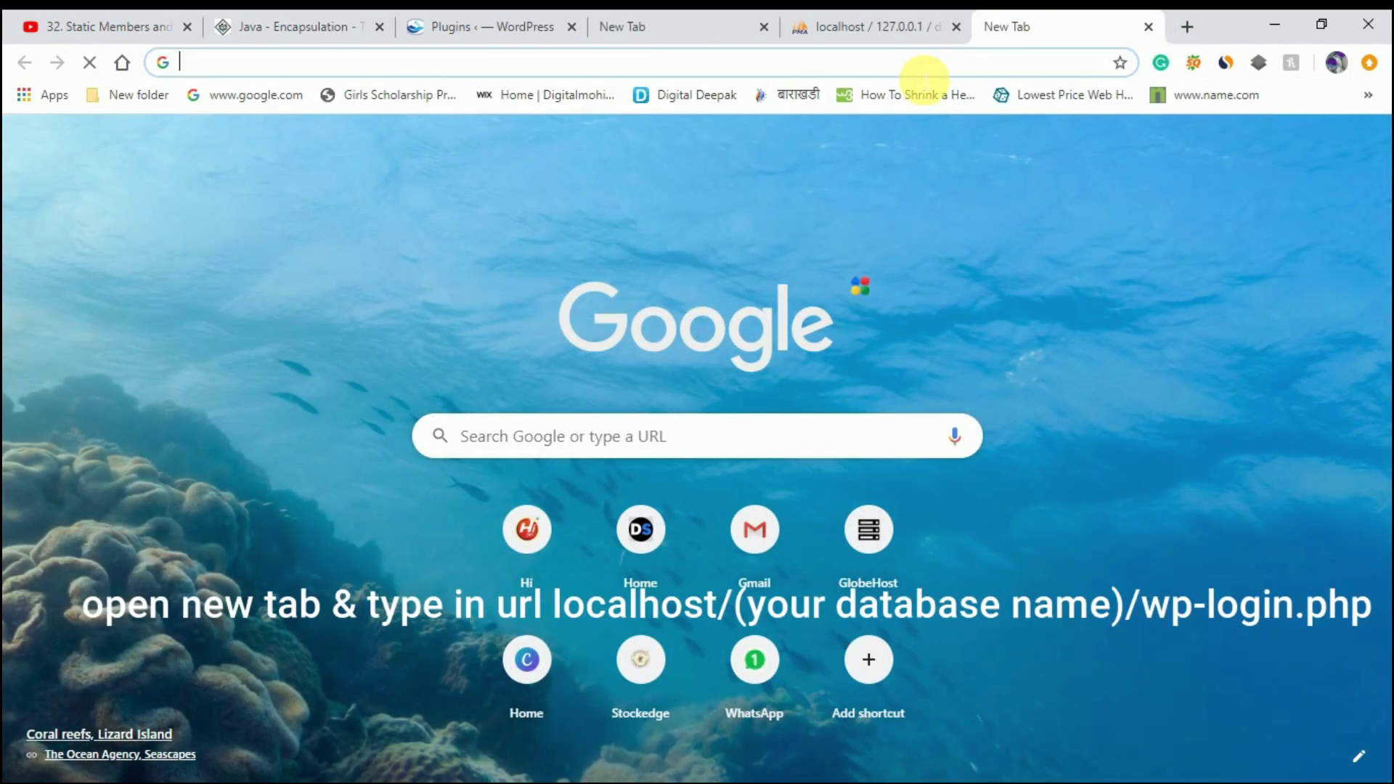
- Load localhost/digitalmohit/wp-login.php in the new browser tab
type("localh")
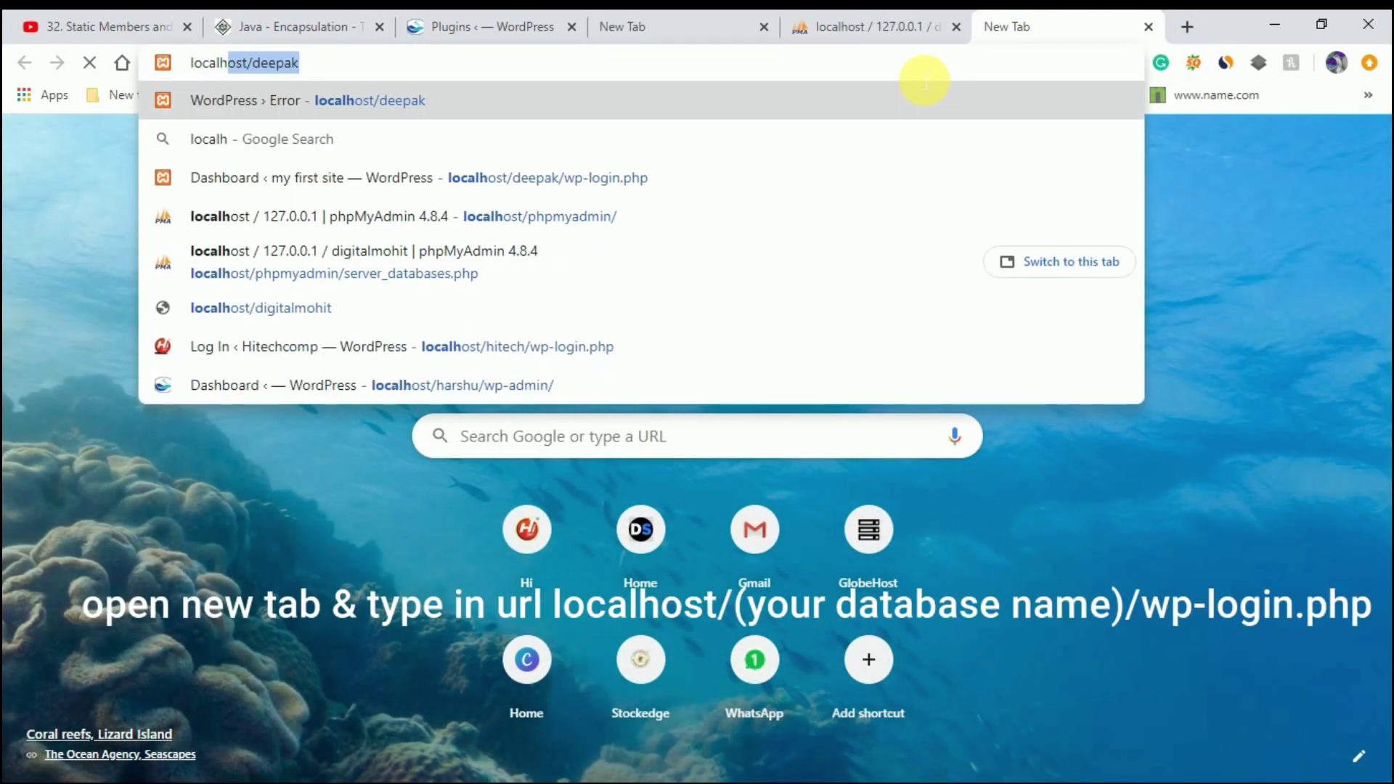
type("ost/")
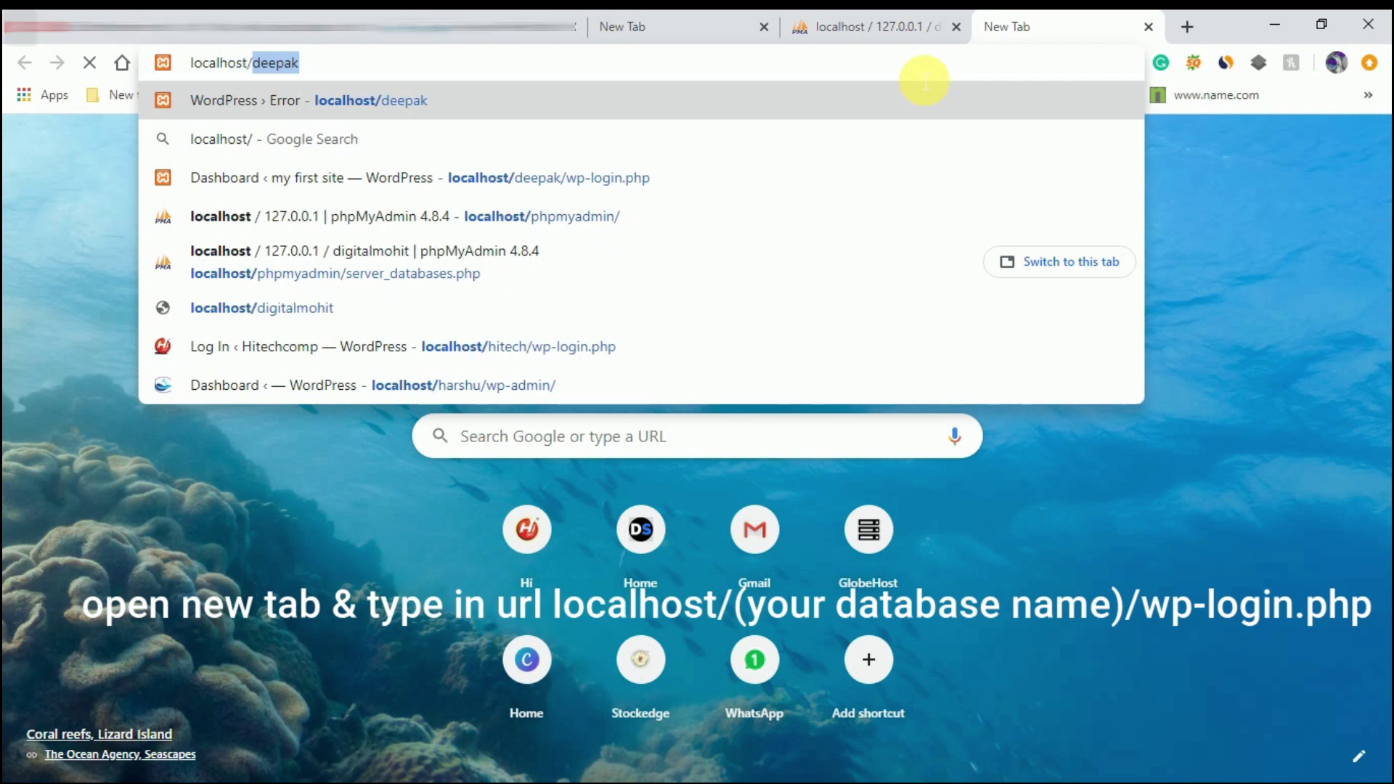
type("dig")
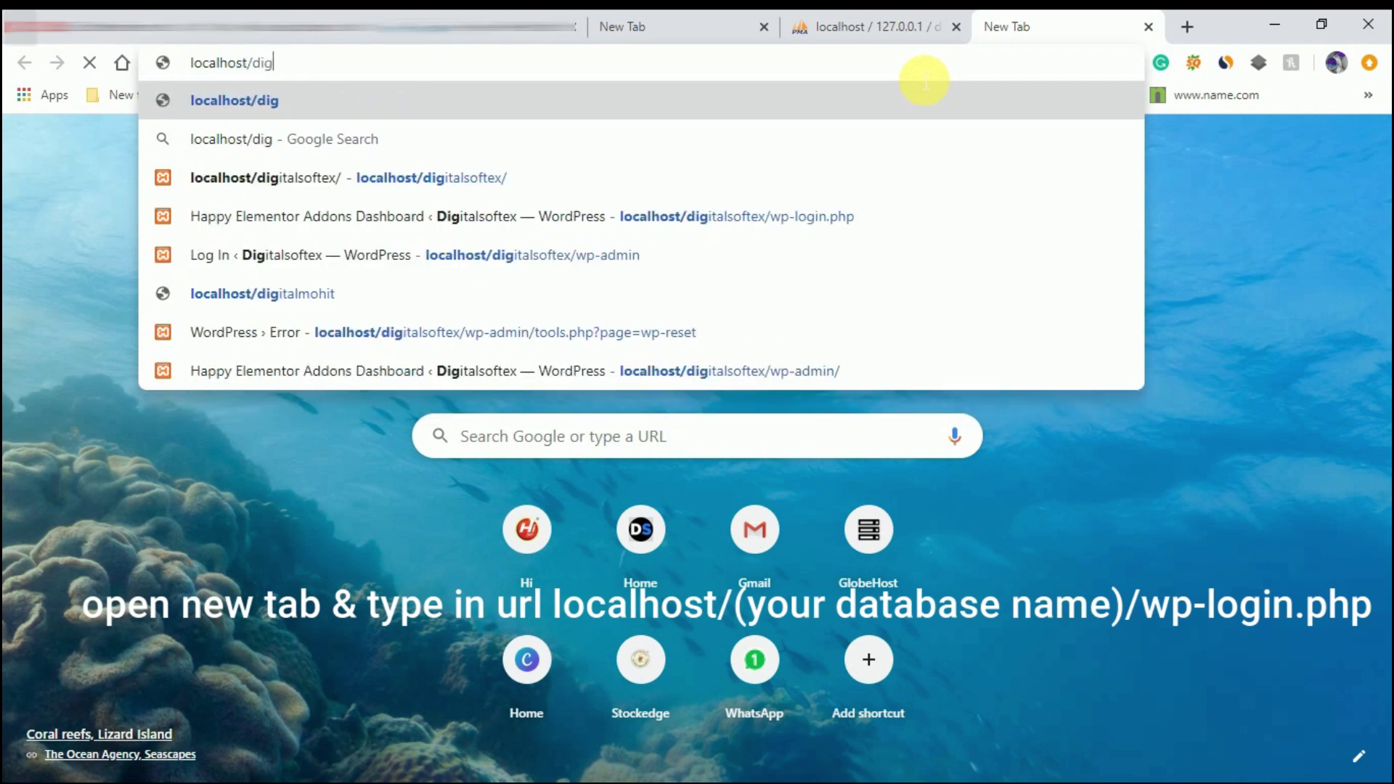
type("italmohit")
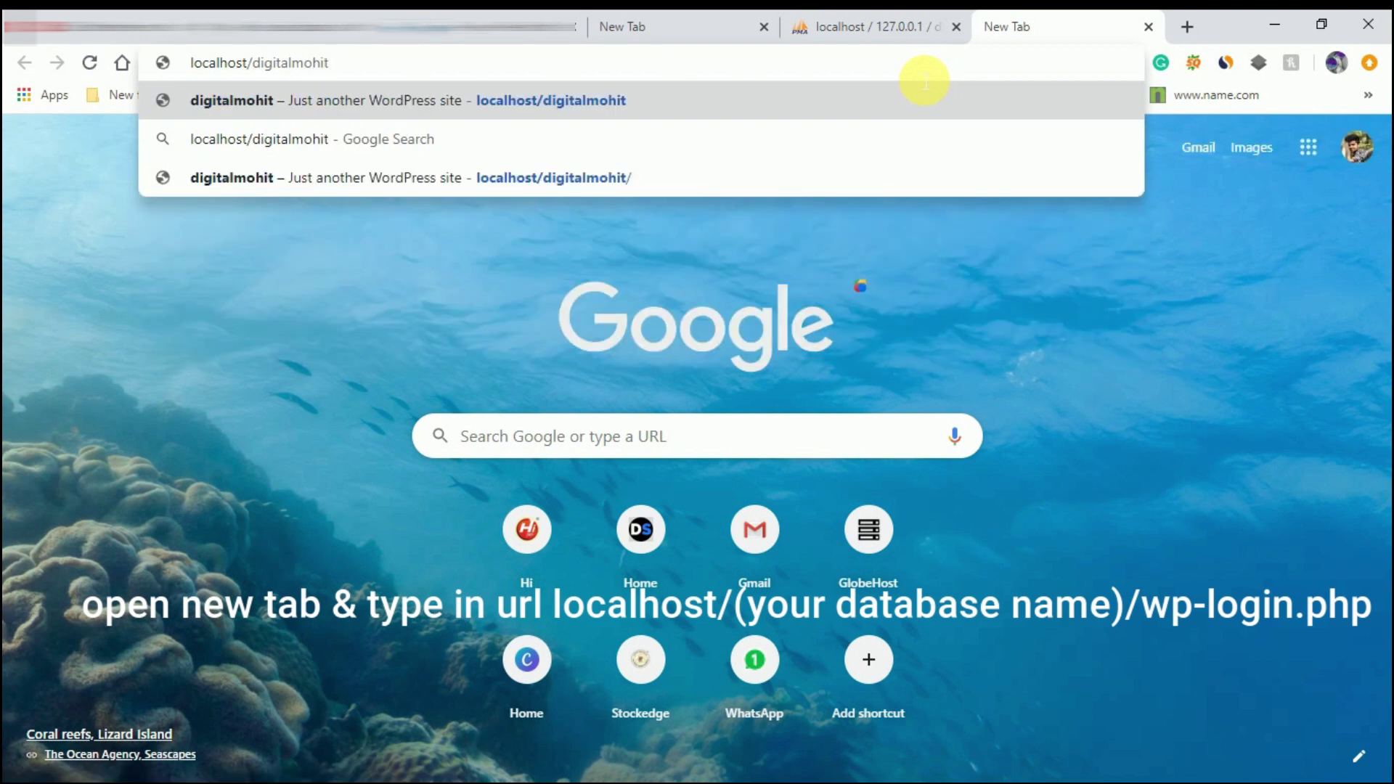
type("/w")
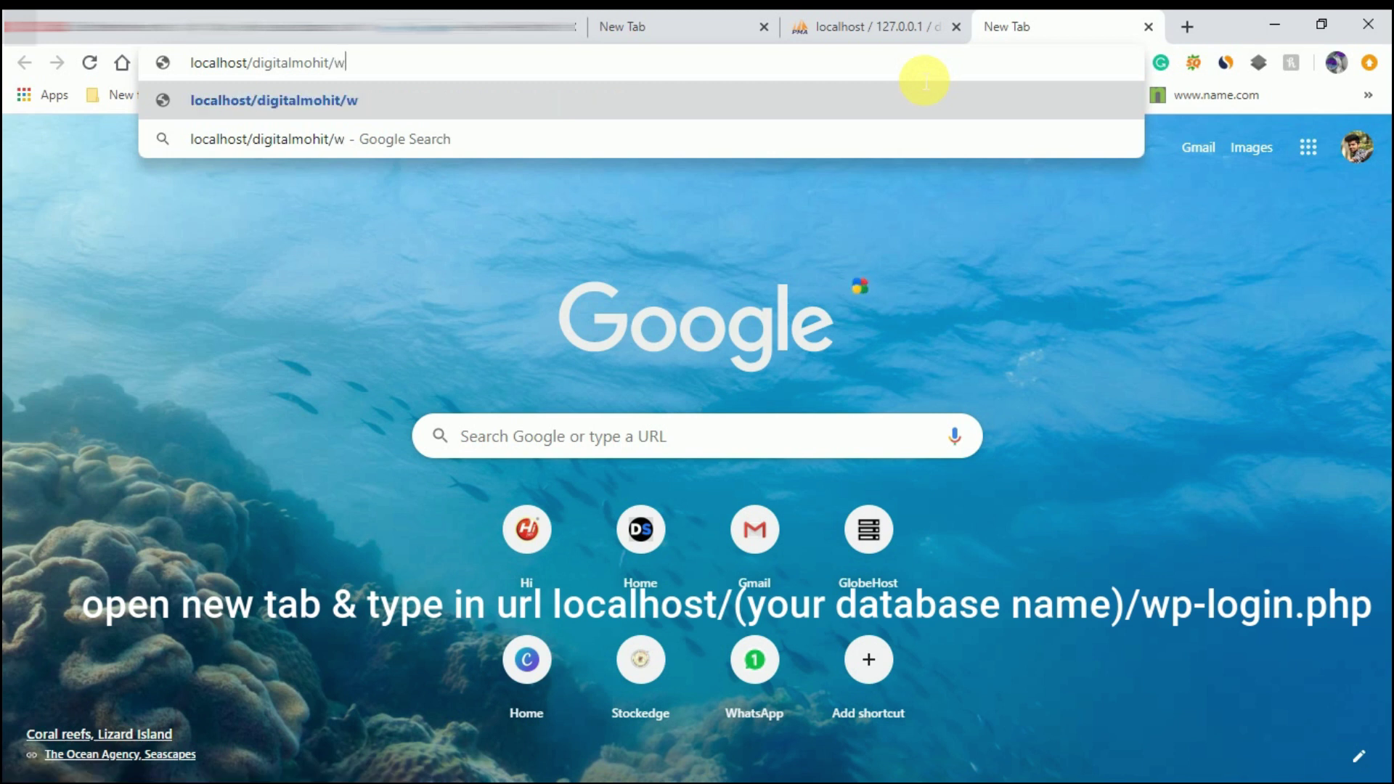
type("p-p")
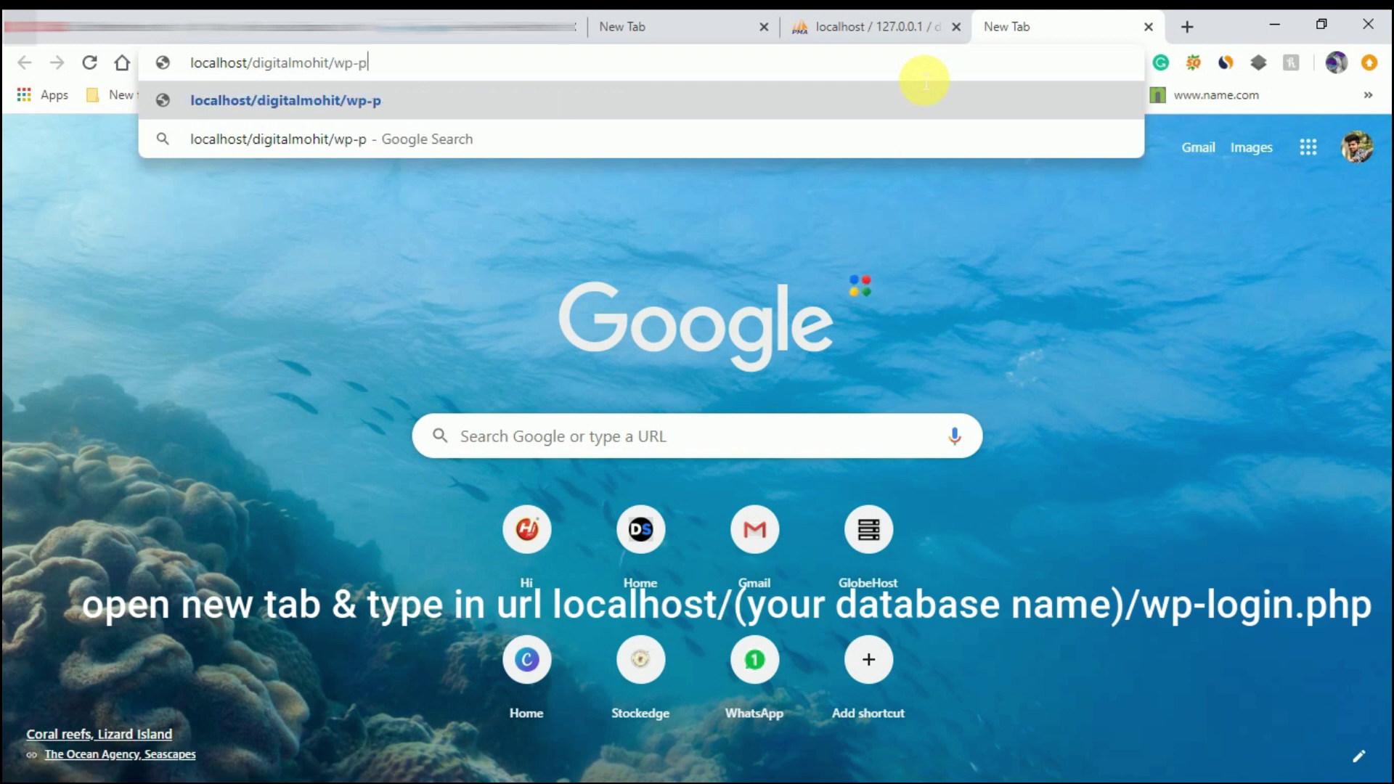
type("hp")
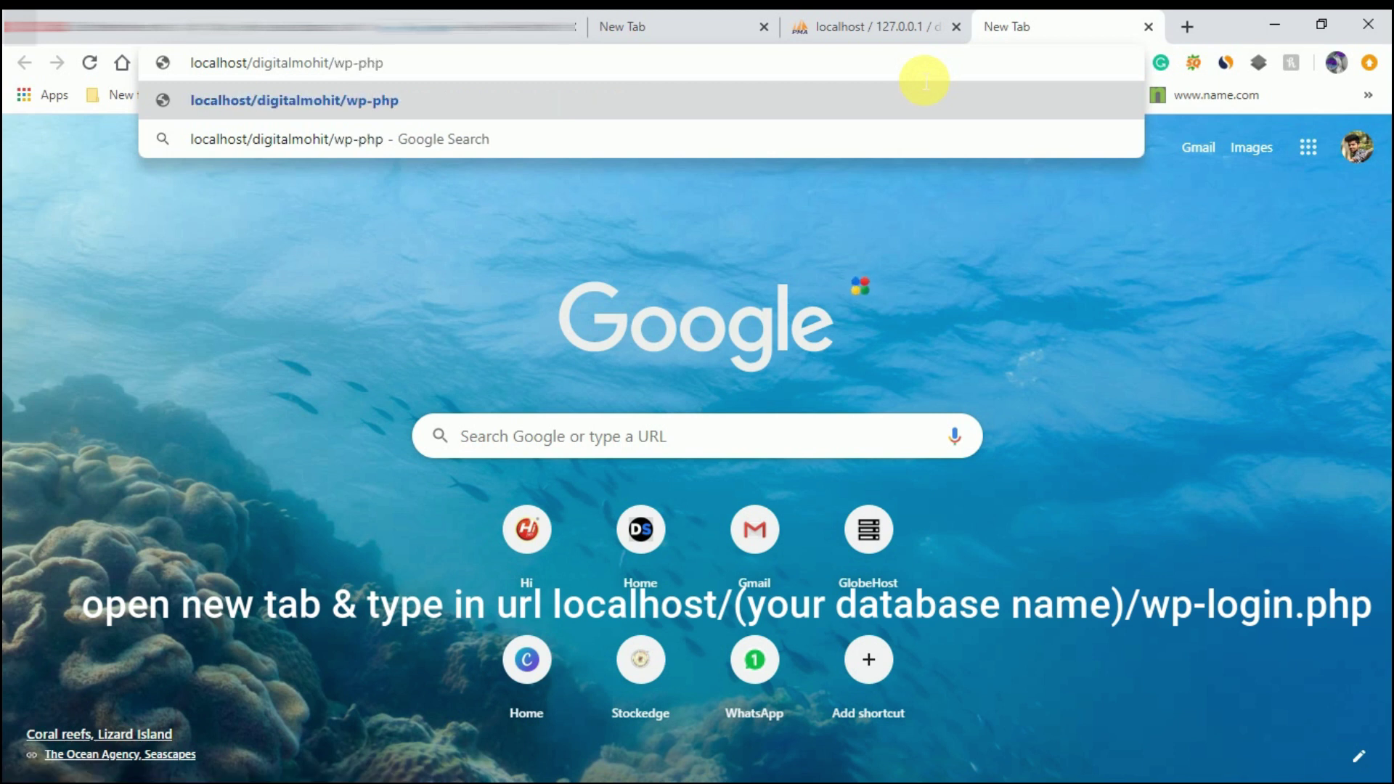
key("BackSpace")
key("BackSpace")
key("BackSpace")
type("login.php")
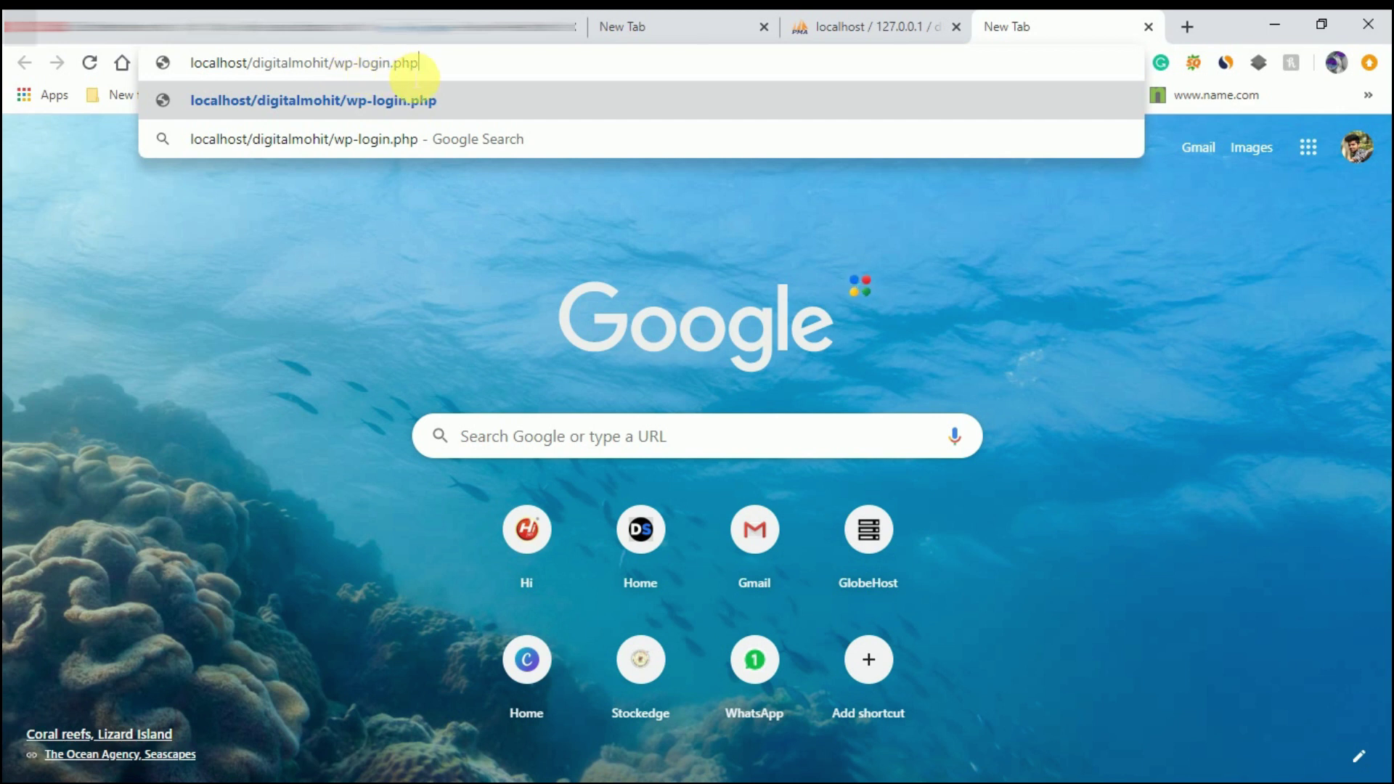
key("Return")
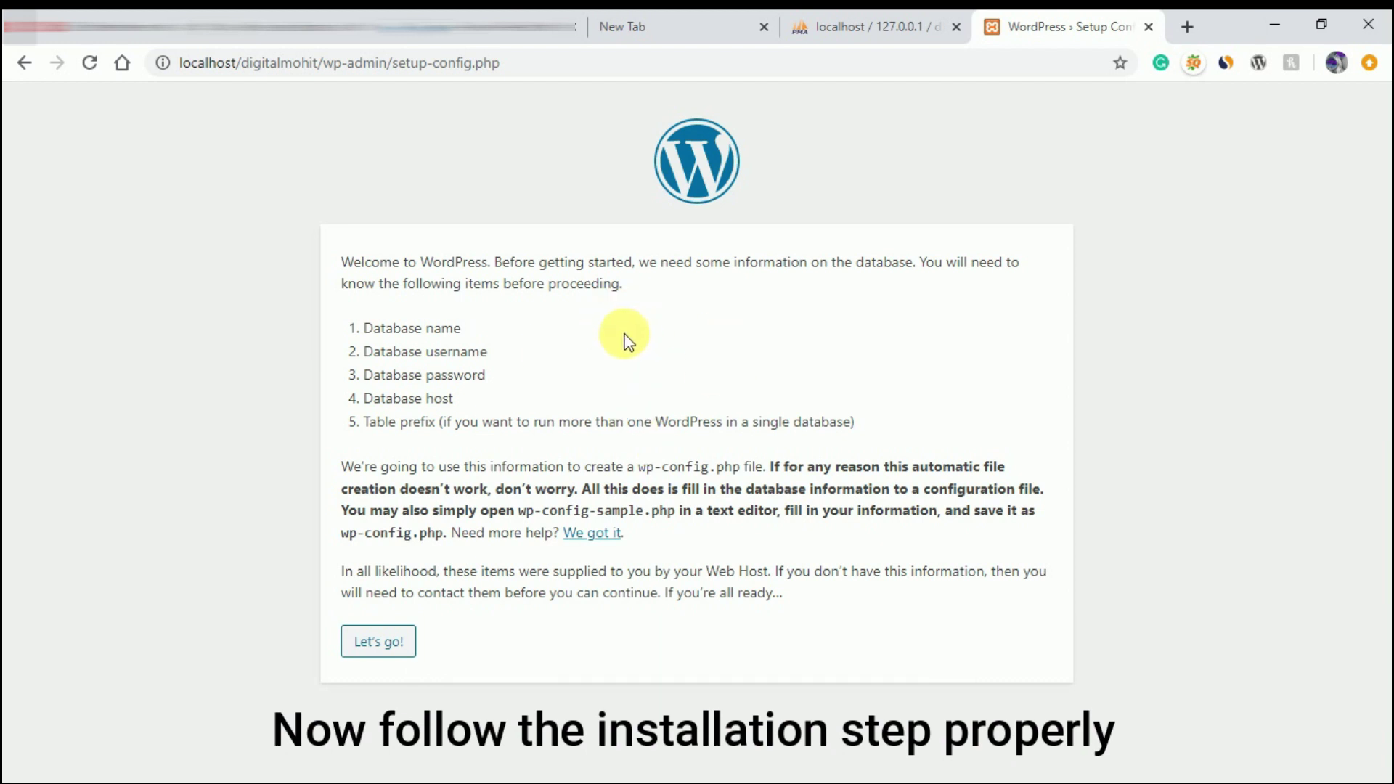
- Start the setup wizard and enter digitalmohit as the database name
left_click(385, 648)
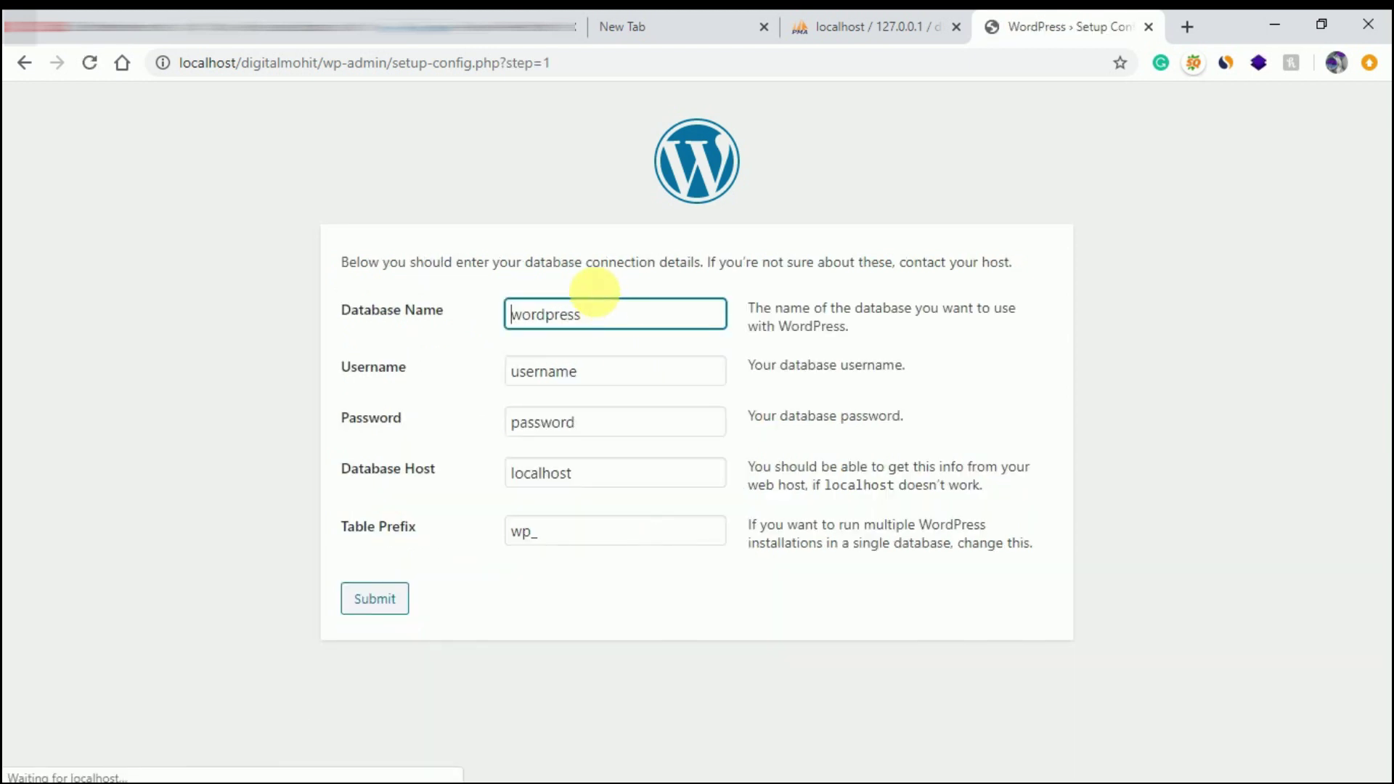
double_click(603, 314)
left_click(577, 317)
double_click(523, 316)
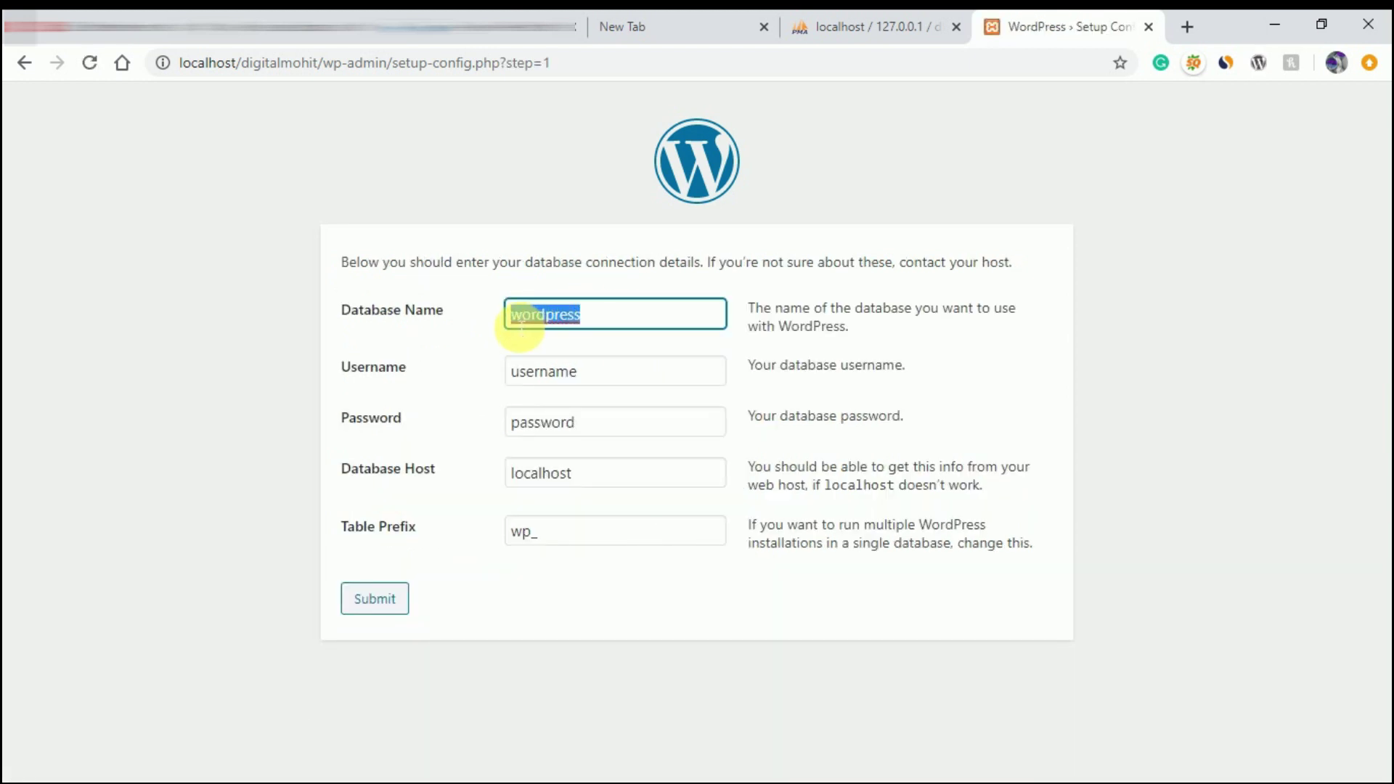
type("di")
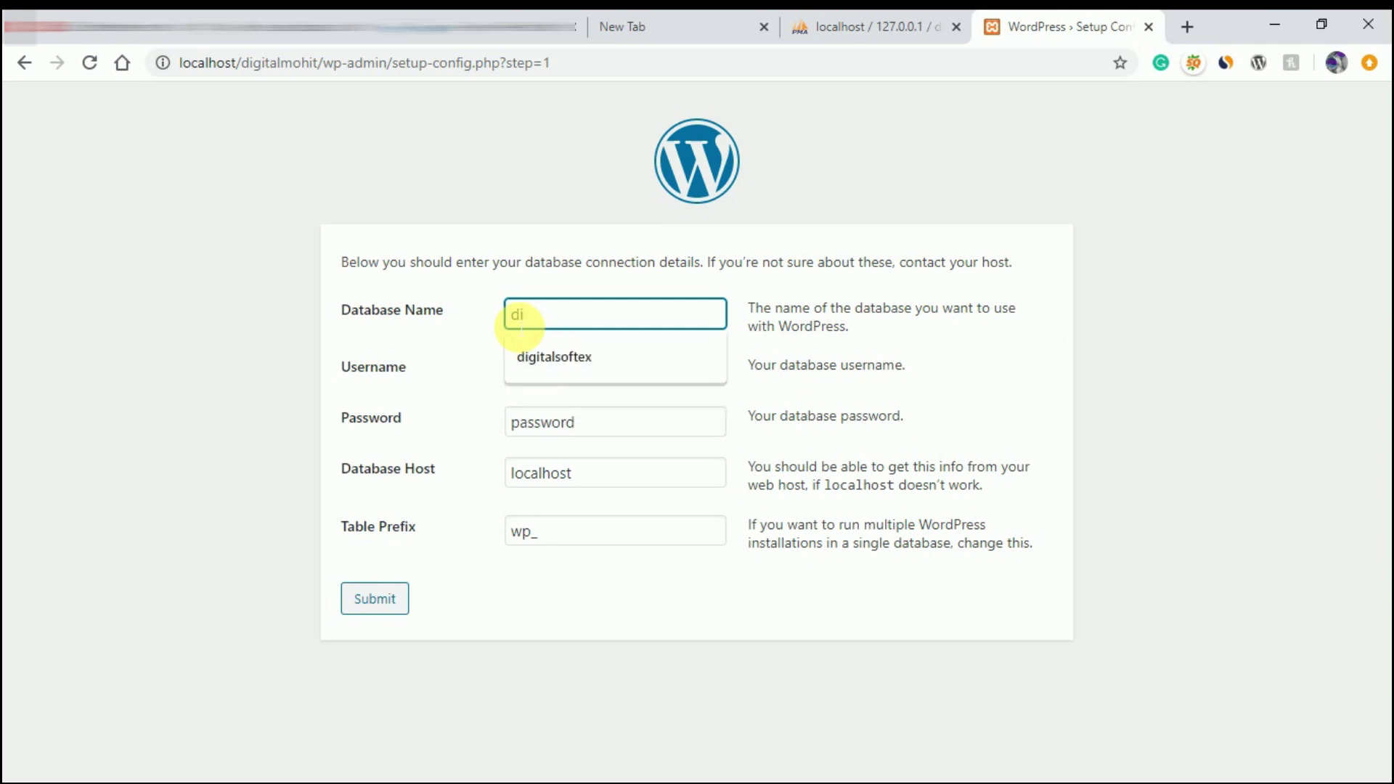
type("gitalmohit")
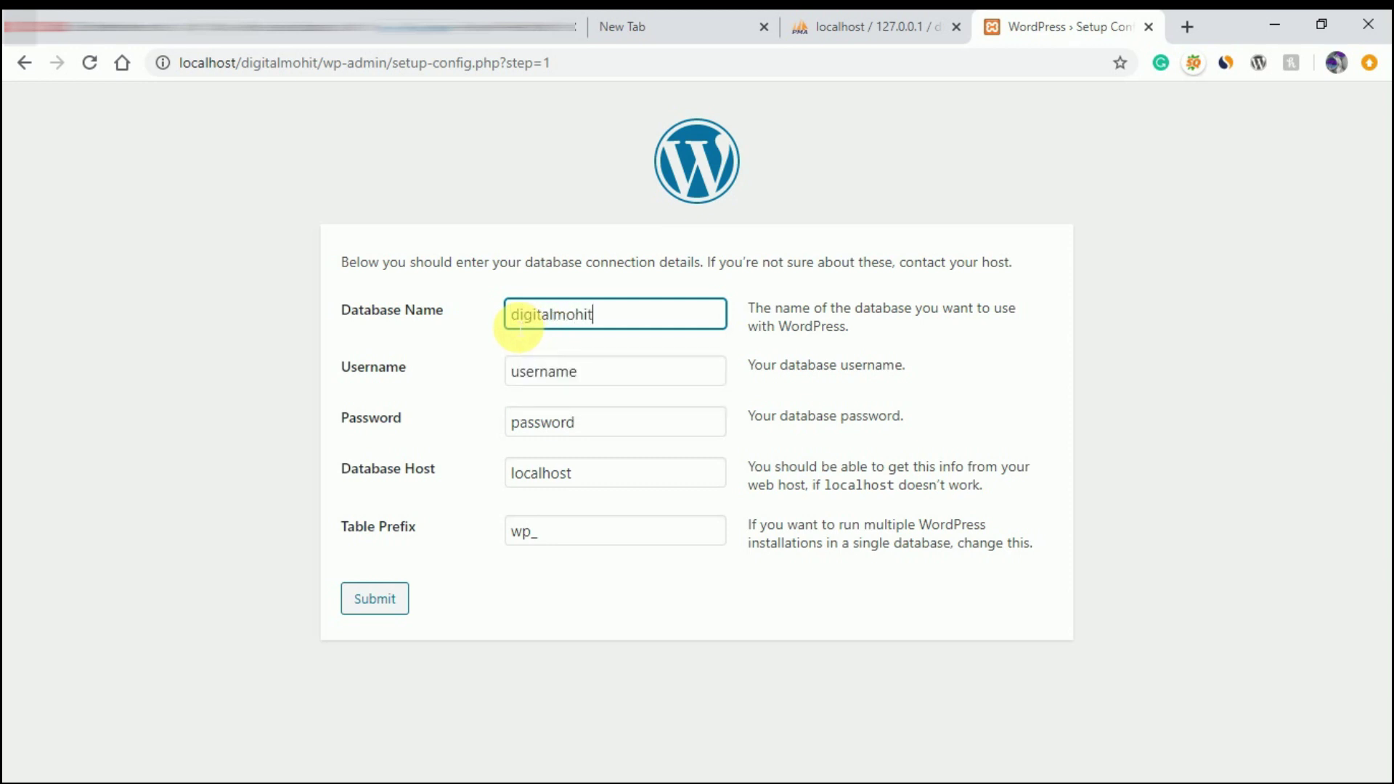
- Set username root and a blank password, keep localhost and wp_, and submit
double_click(514, 369)
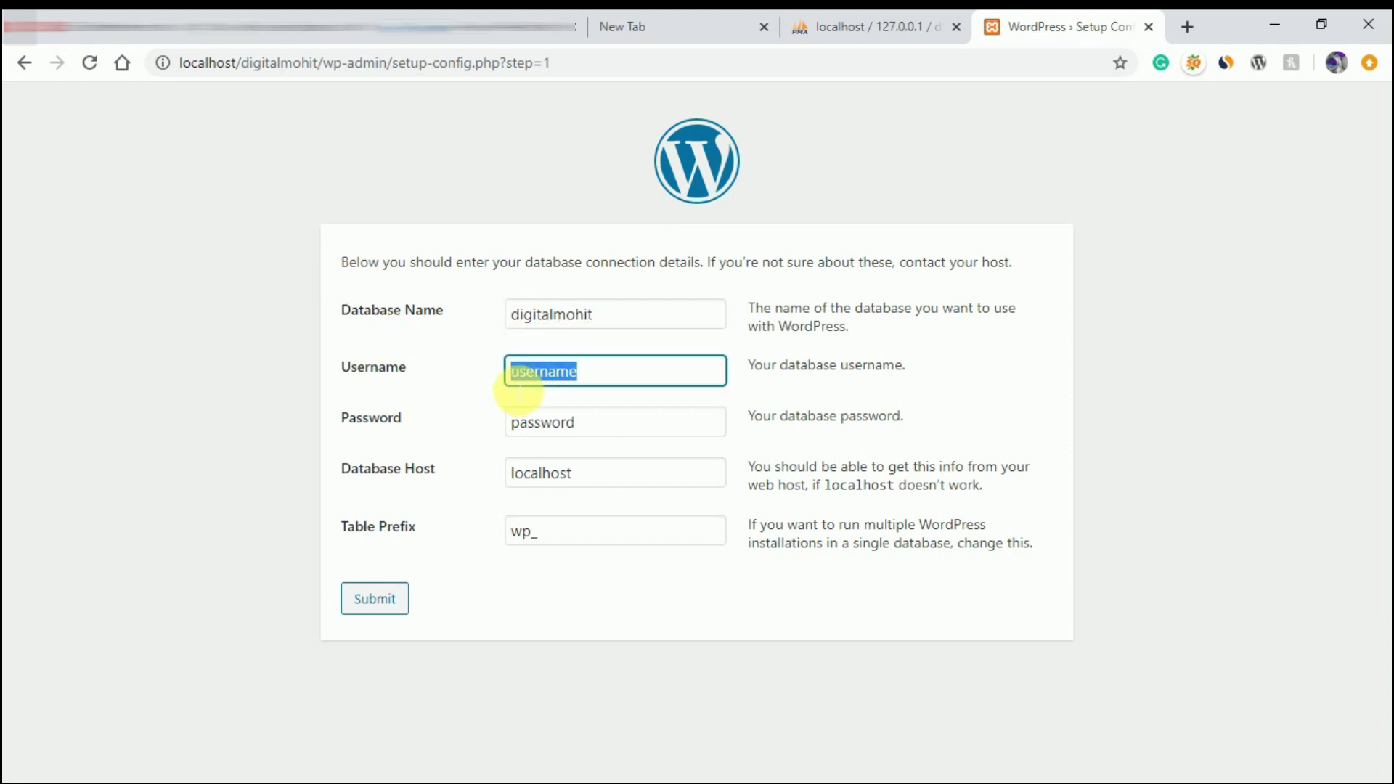
type("root")
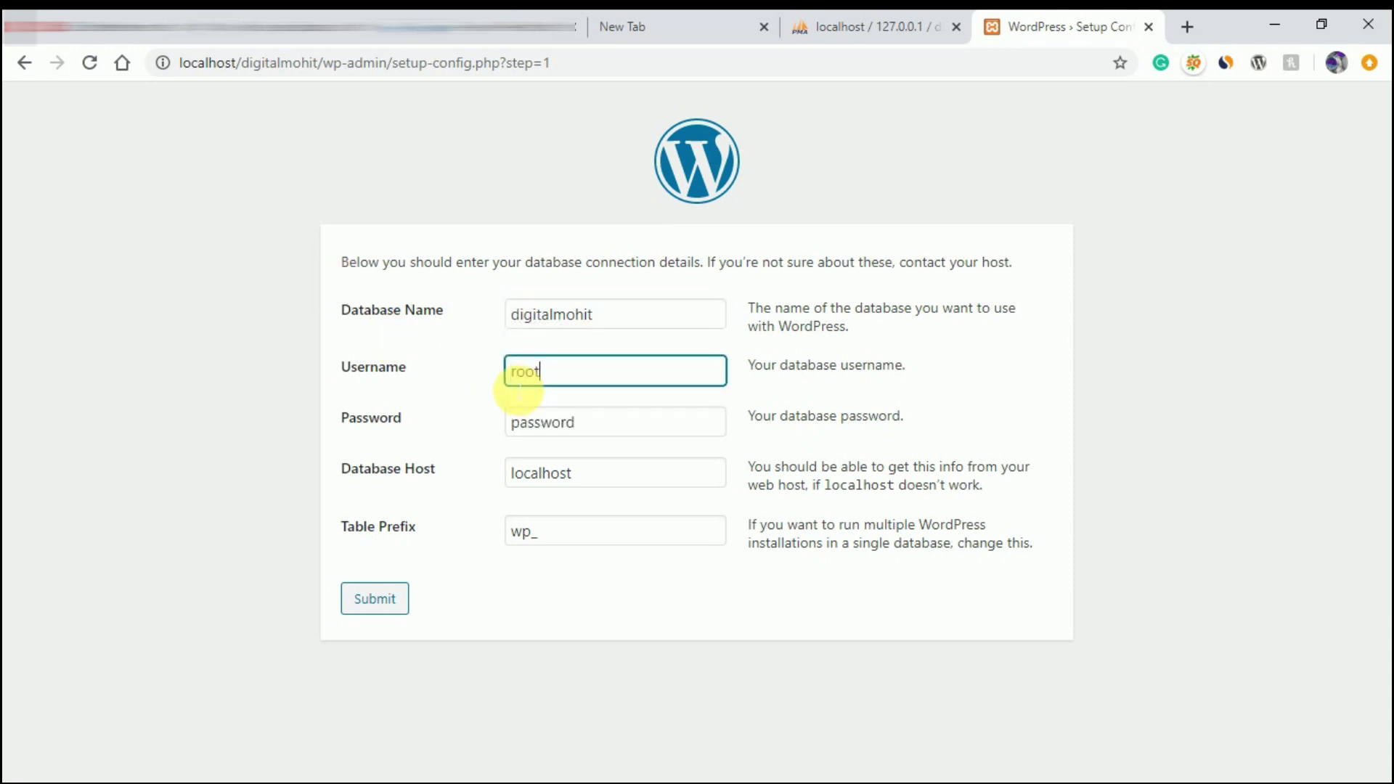
double_click(524, 426)
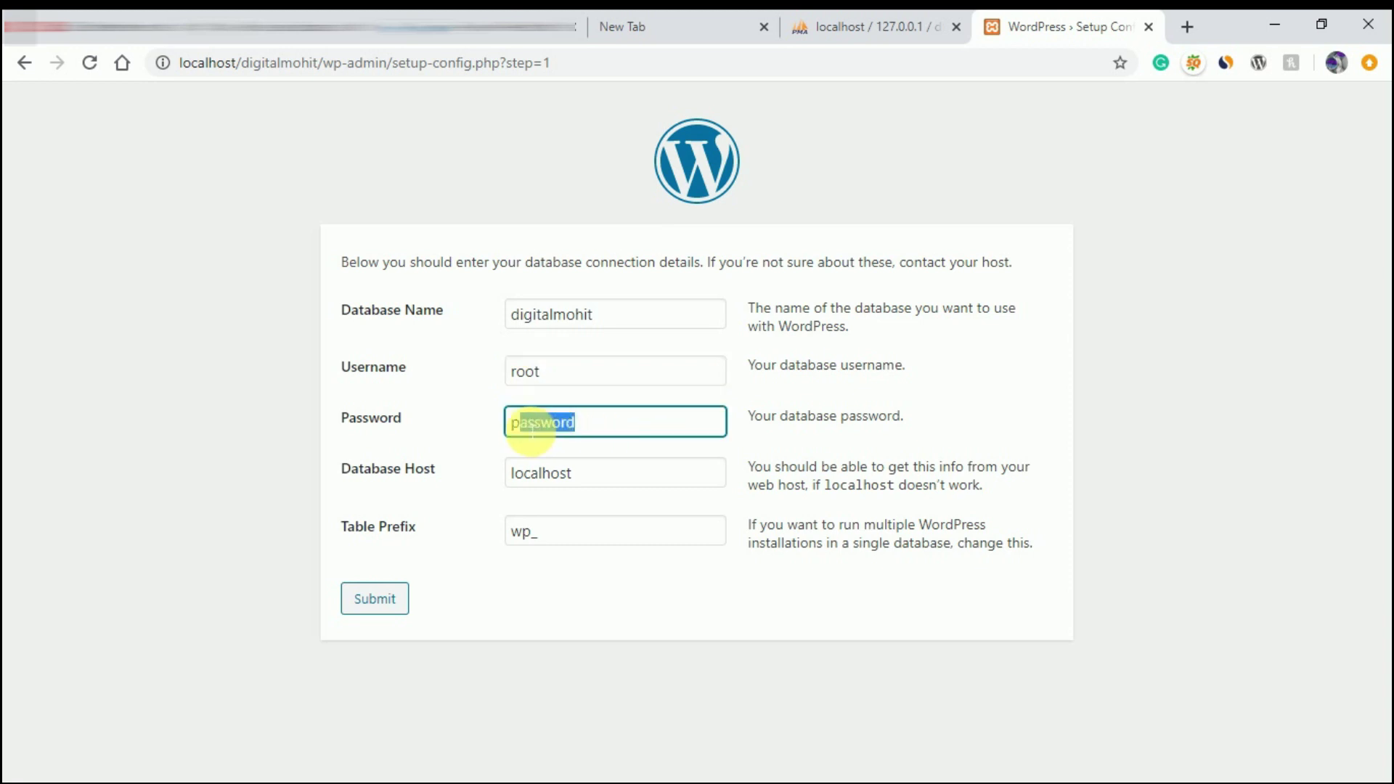
key("BackSpace")
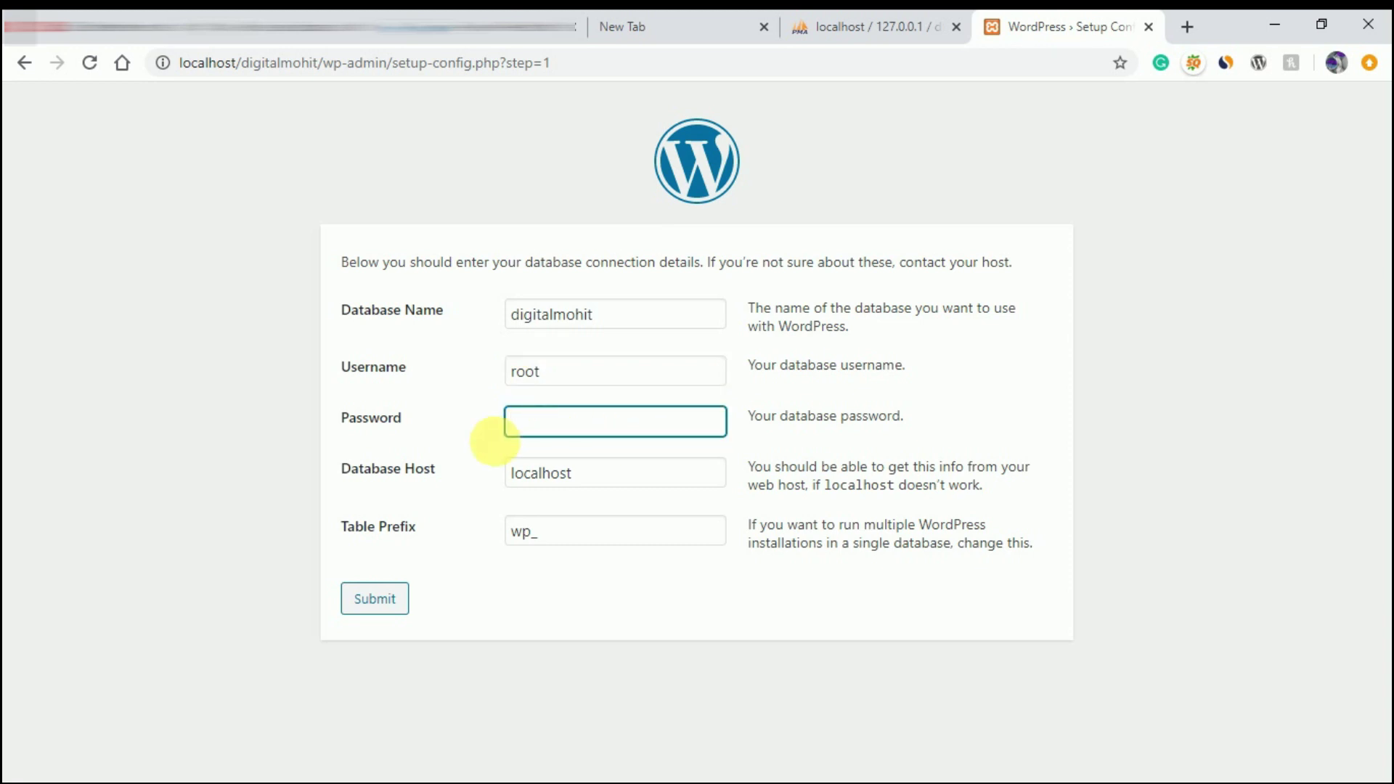
left_click_drag(588, 485, 508, 488)
left_click(540, 533)
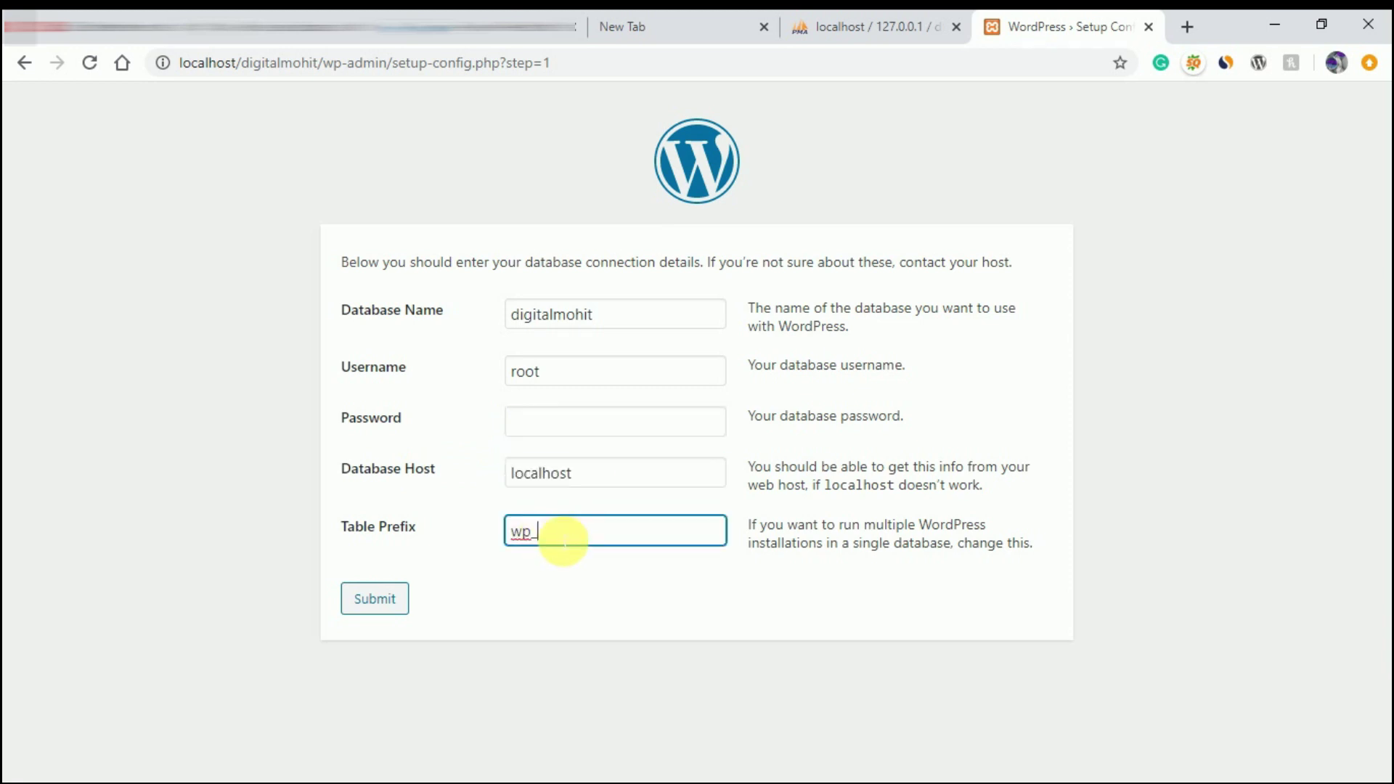
left_click_drag(544, 534, 500, 535)
left_click(482, 584)
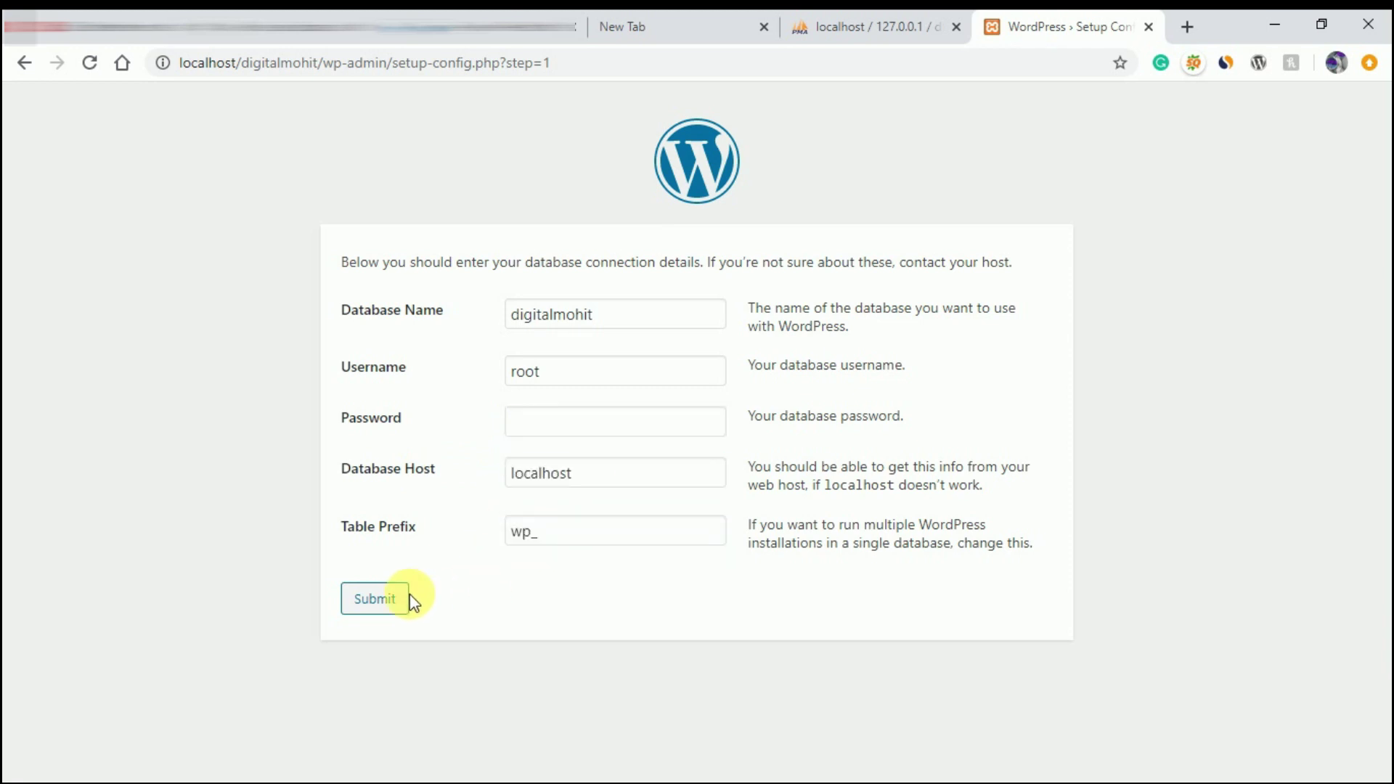
left_click(383, 605)
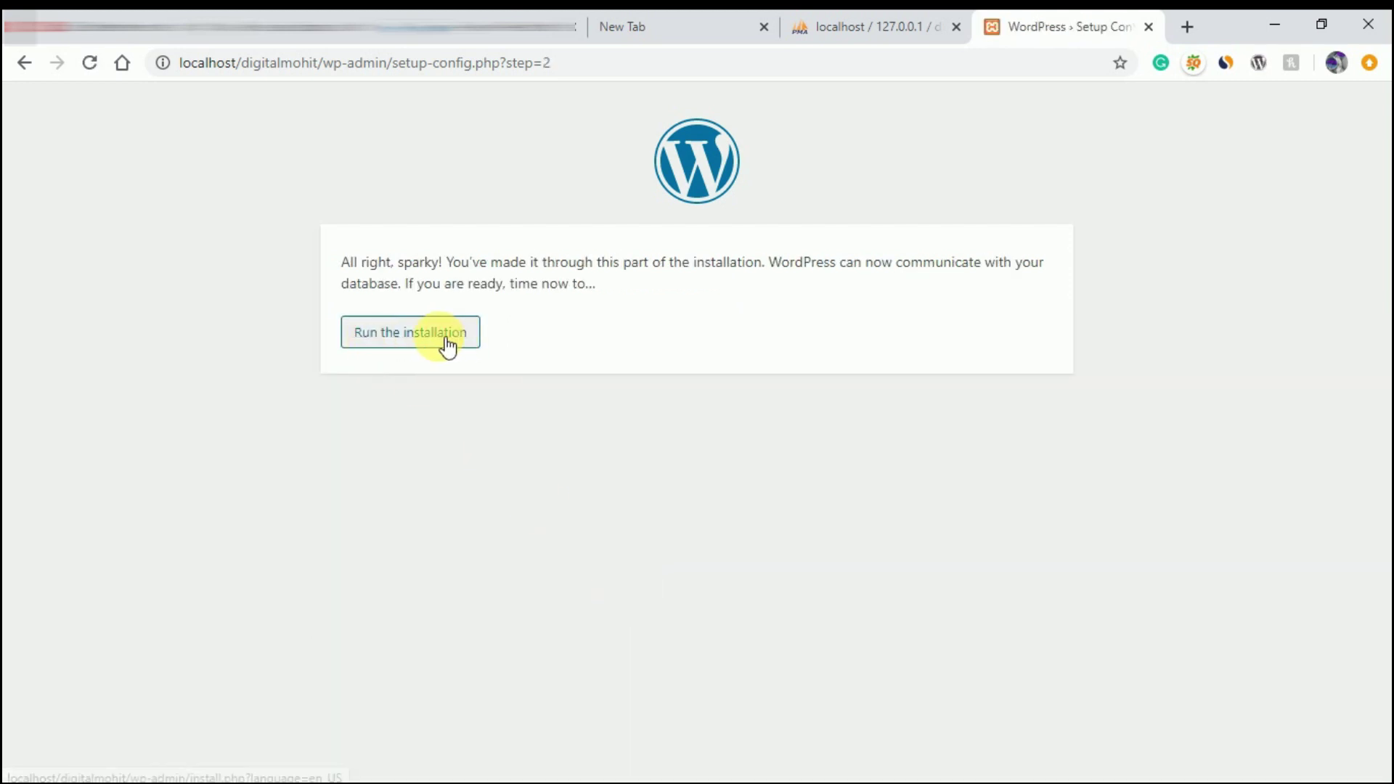
- Run the installation and enter site title 'my first site' and username admin
left_click(405, 339)
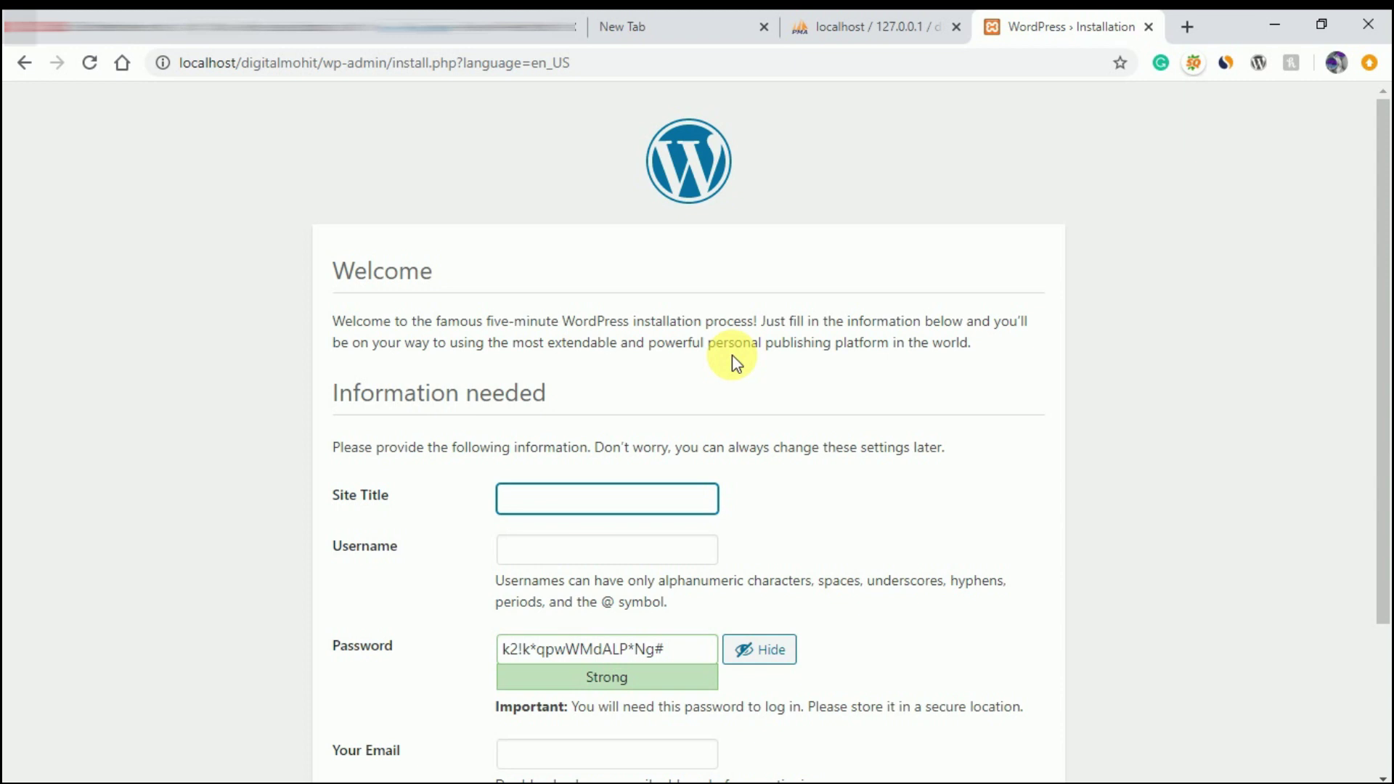
scroll(731, 355, "down", 3)
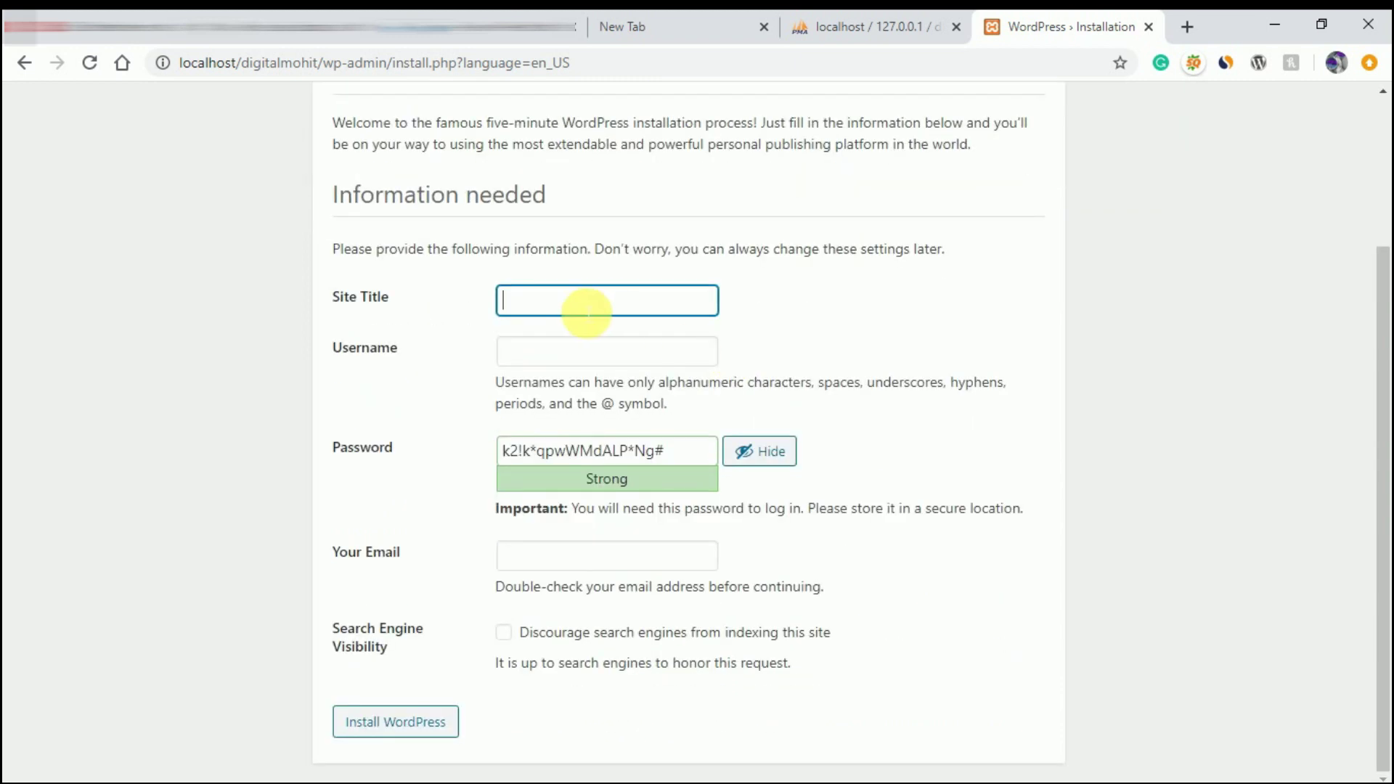
left_click(587, 313)
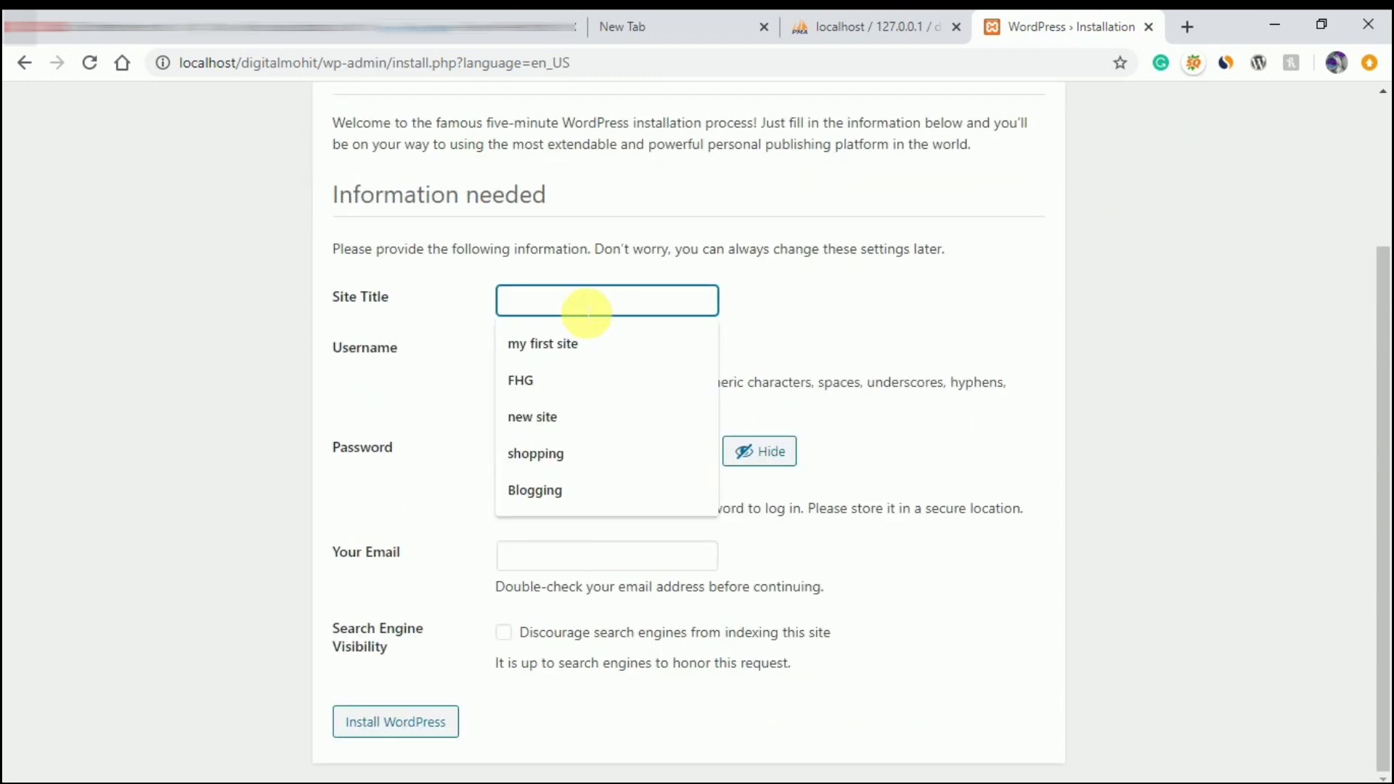
left_click(574, 347)
left_click(571, 360)
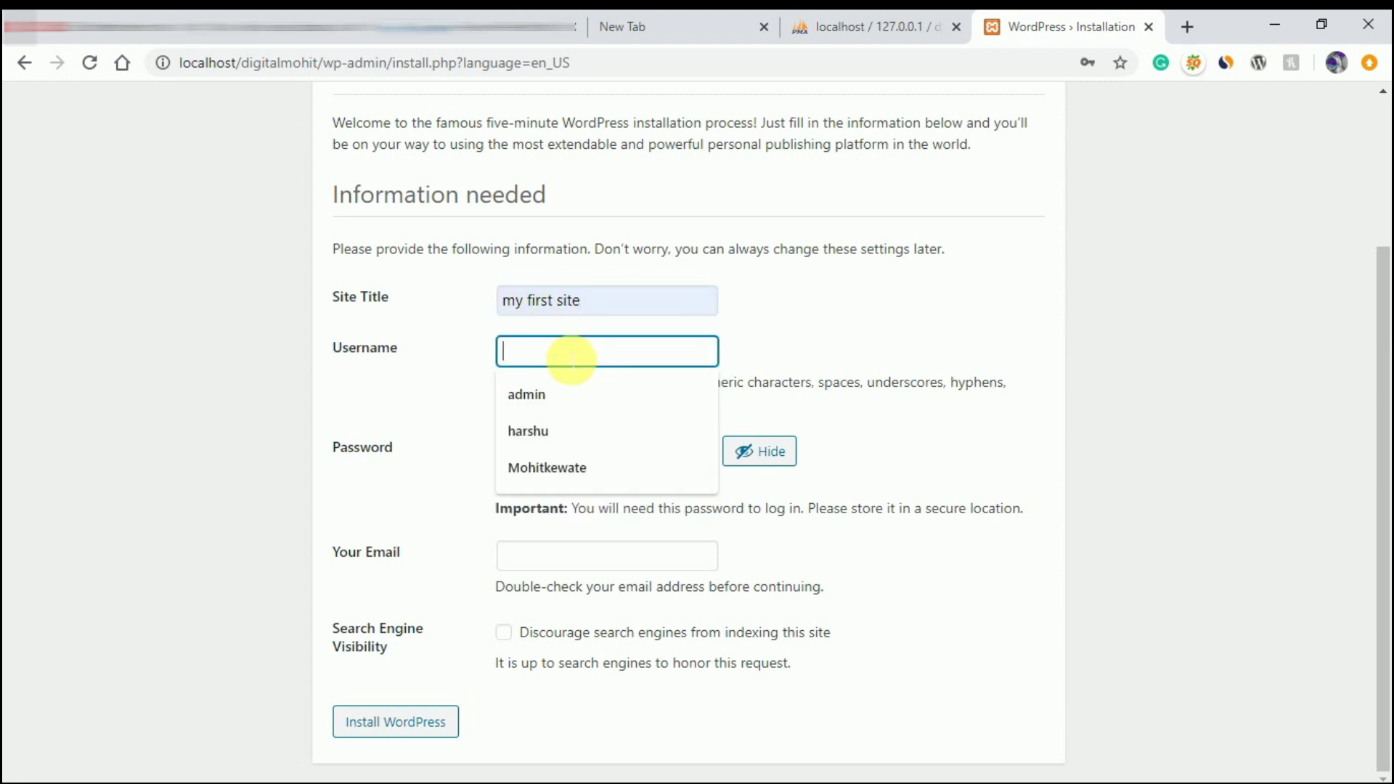
type("admin")
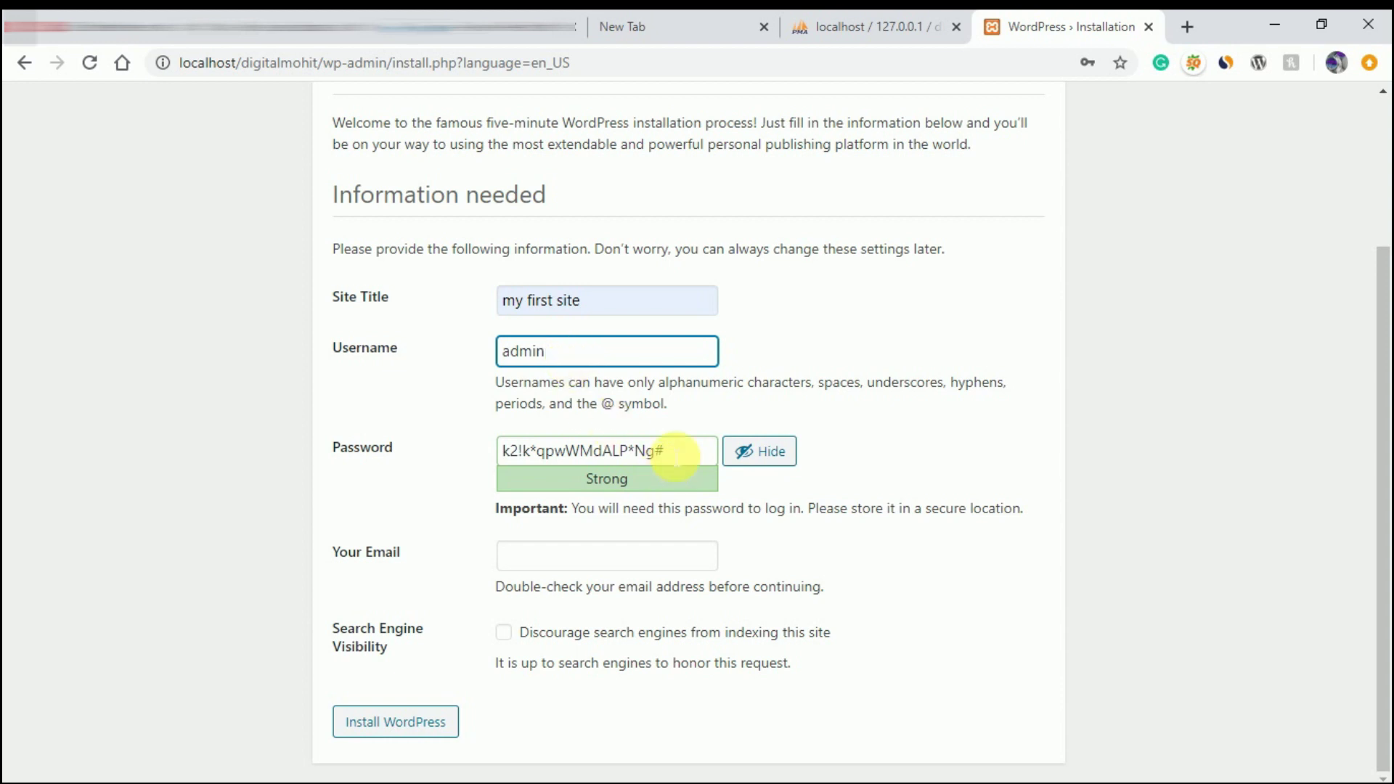
- Set and confirm a weak admin password, fill the admin e-mail, and install WordPress
left_click_drag(667, 453, 481, 448)
type("admi")
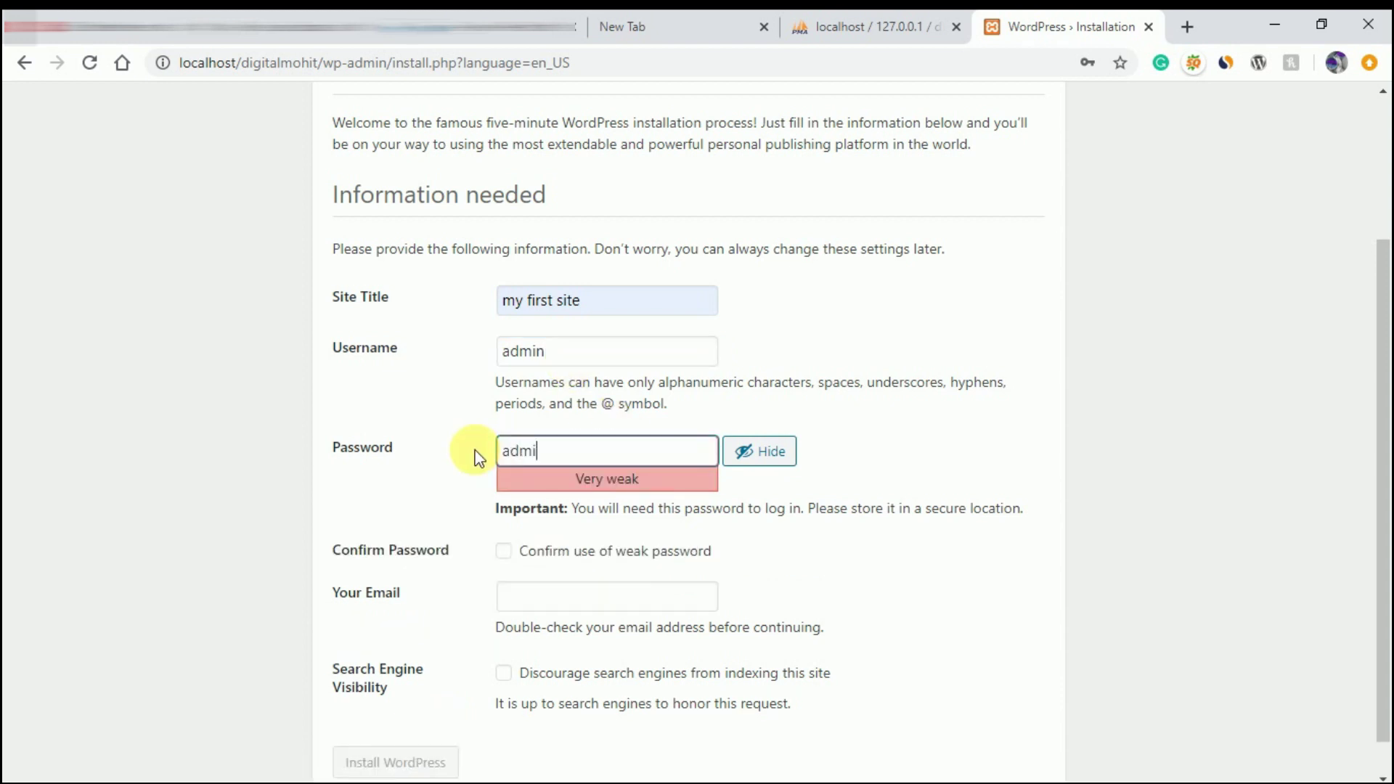
type("n@123")
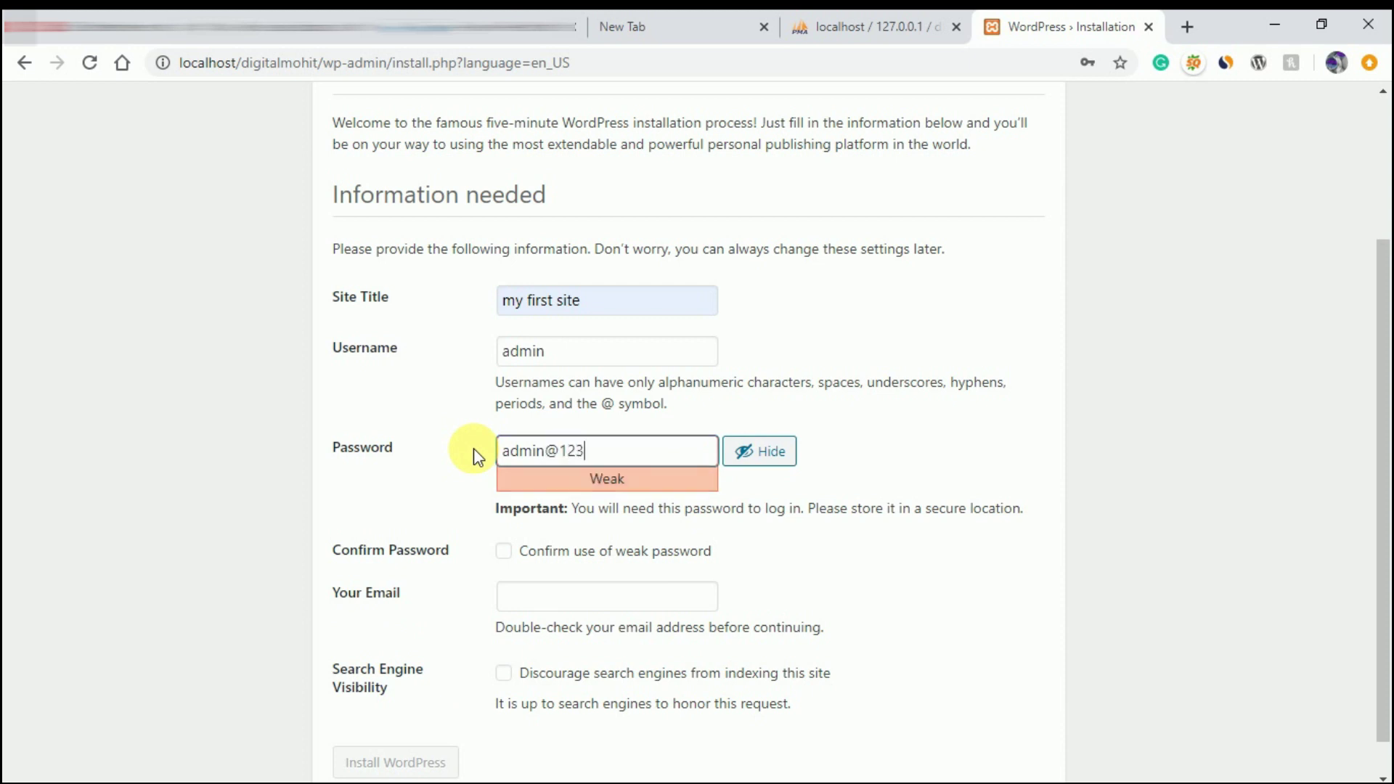
scroll(513, 435, "down", 1)
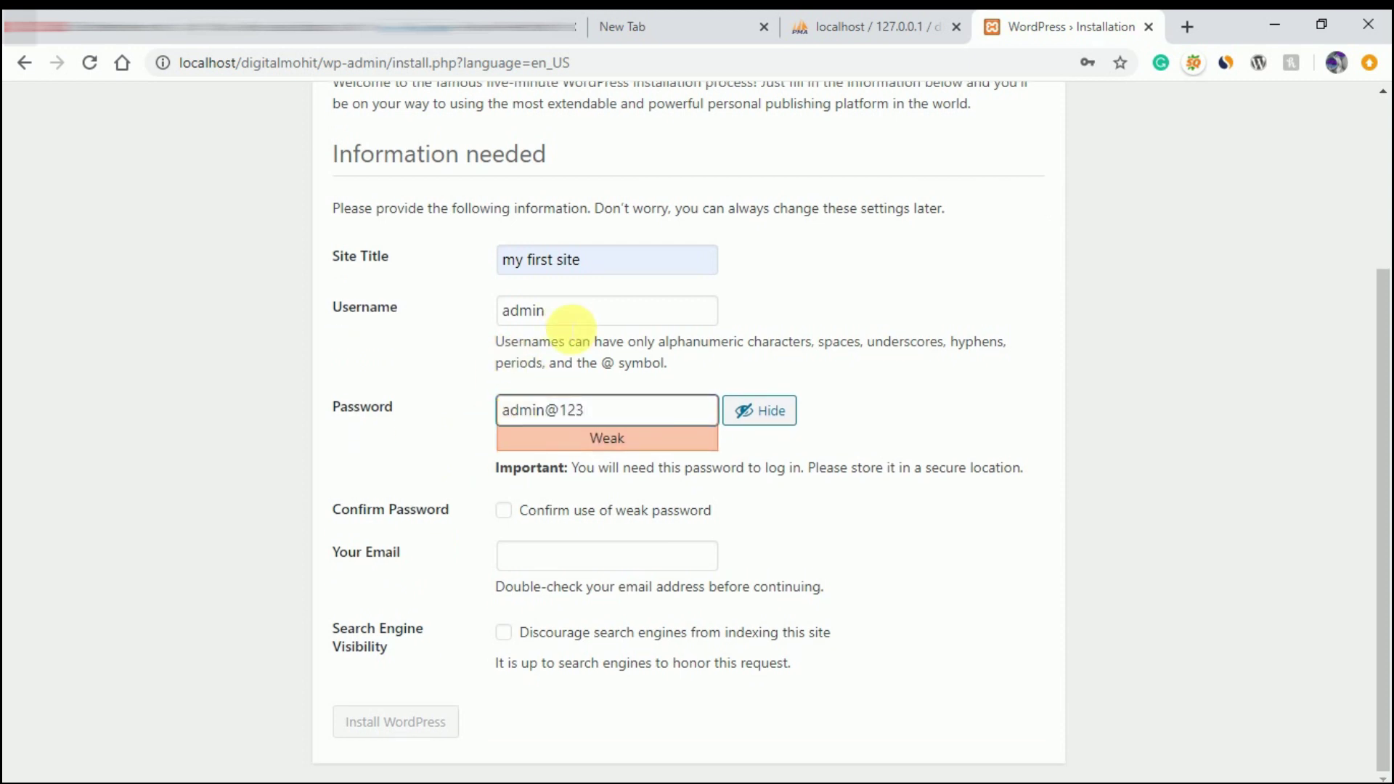
left_click(503, 511)
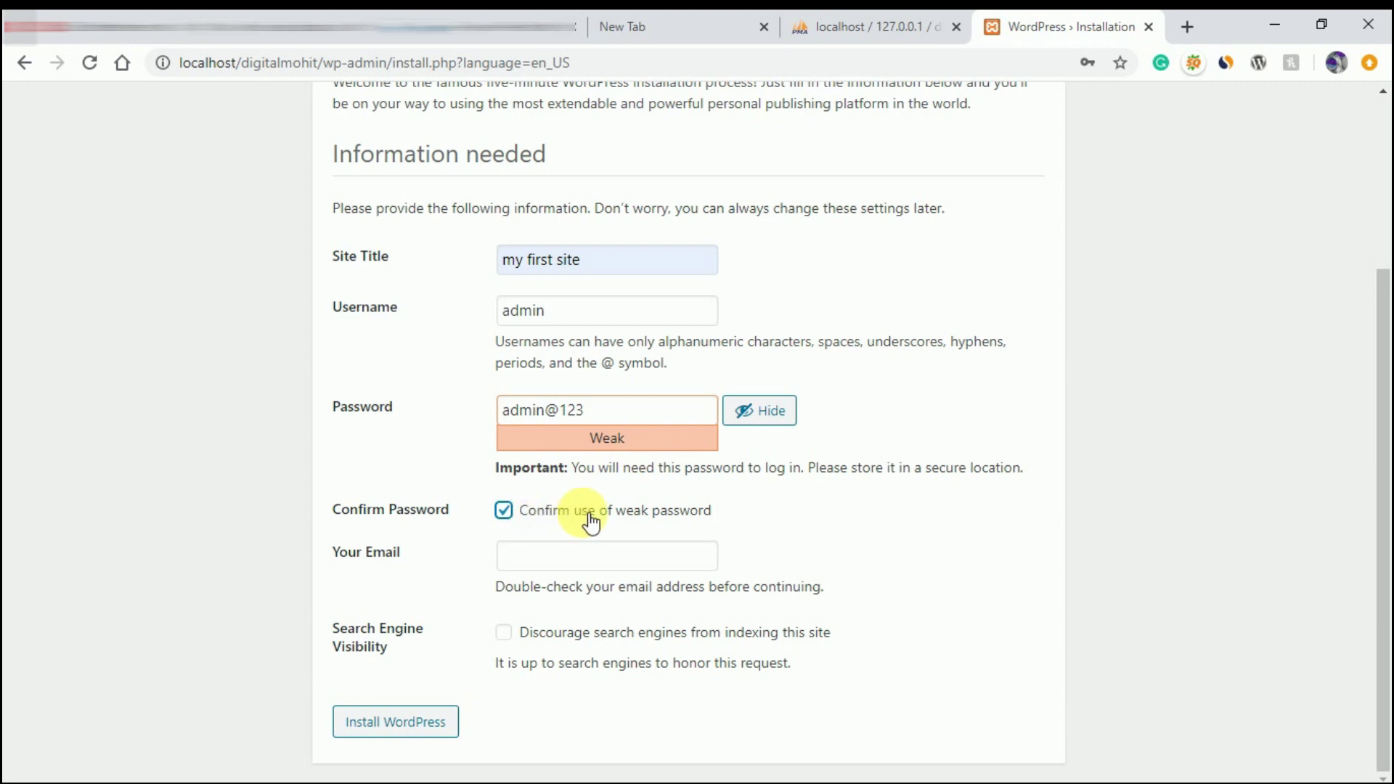
left_click(569, 556)
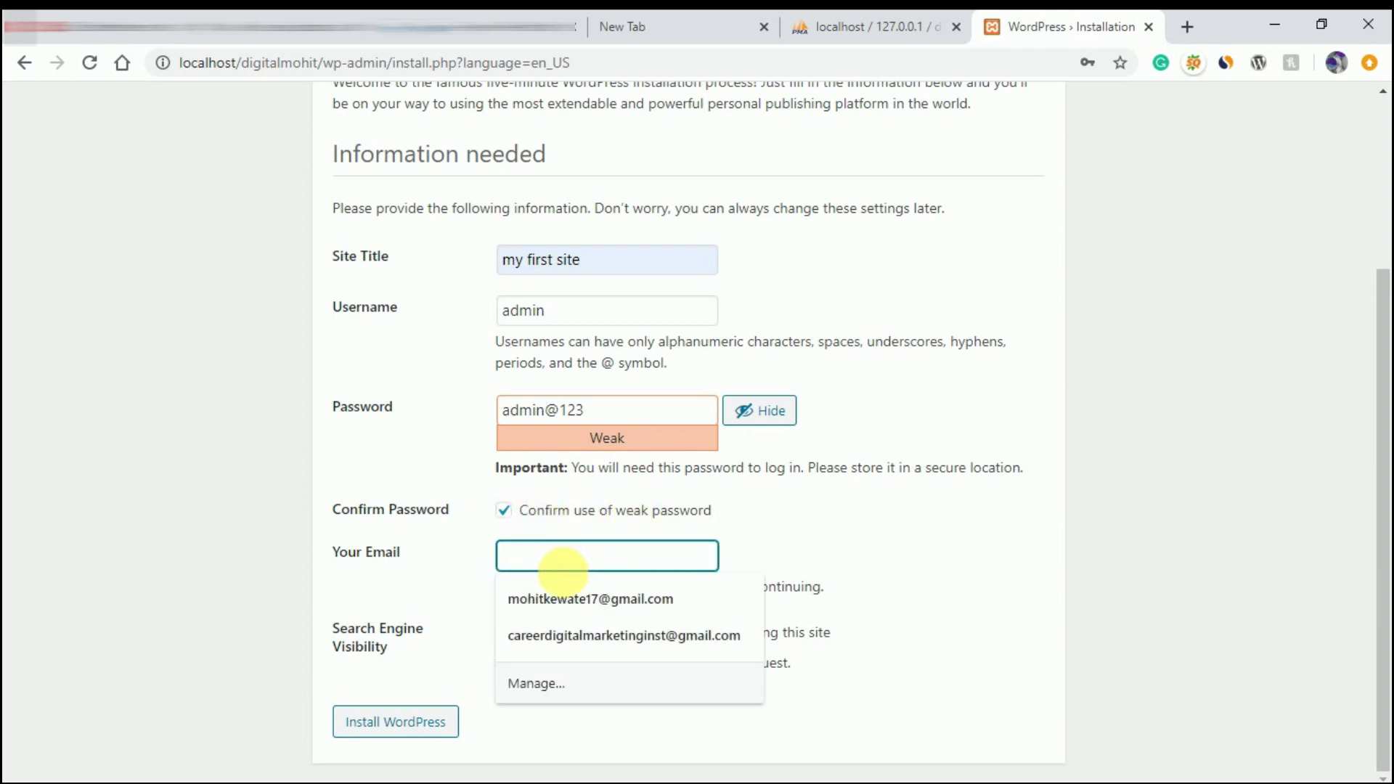
left_click(569, 637)
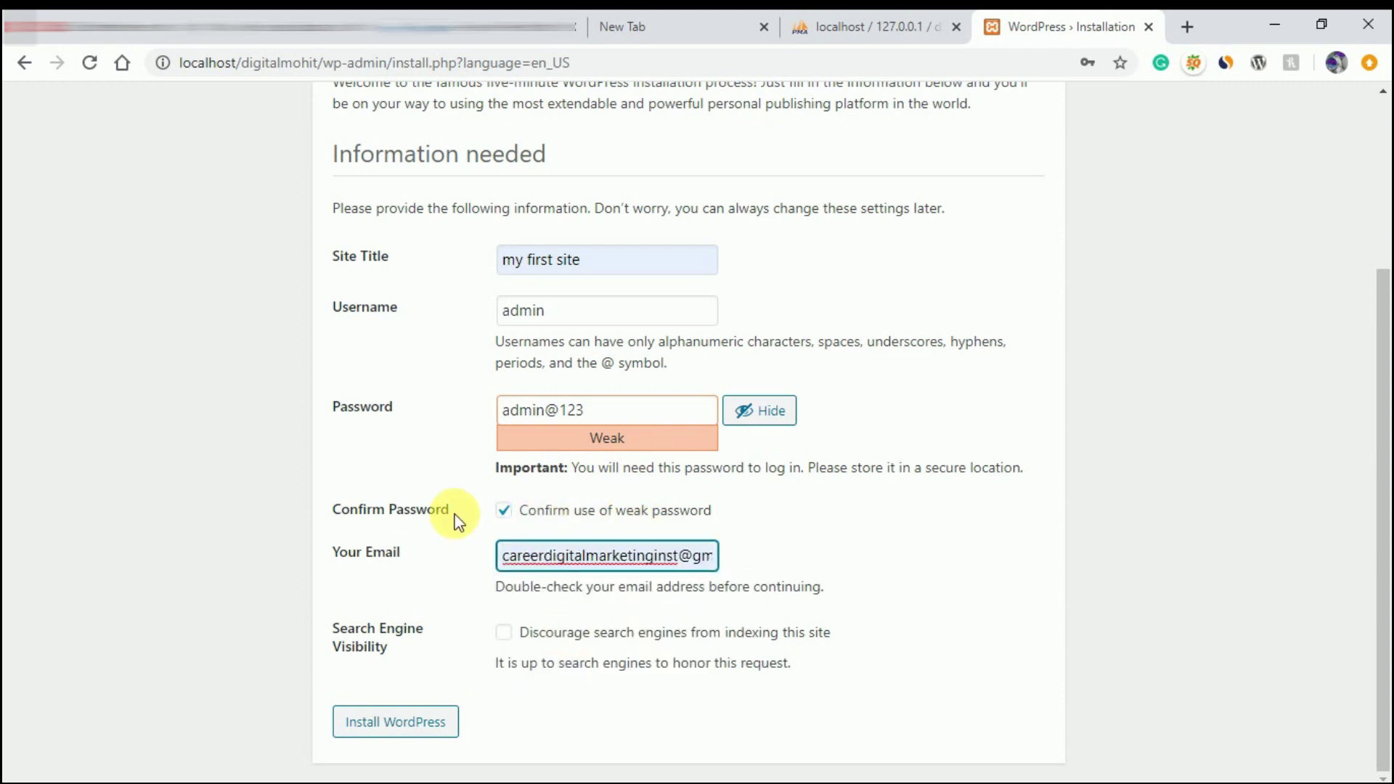
left_click(399, 729)
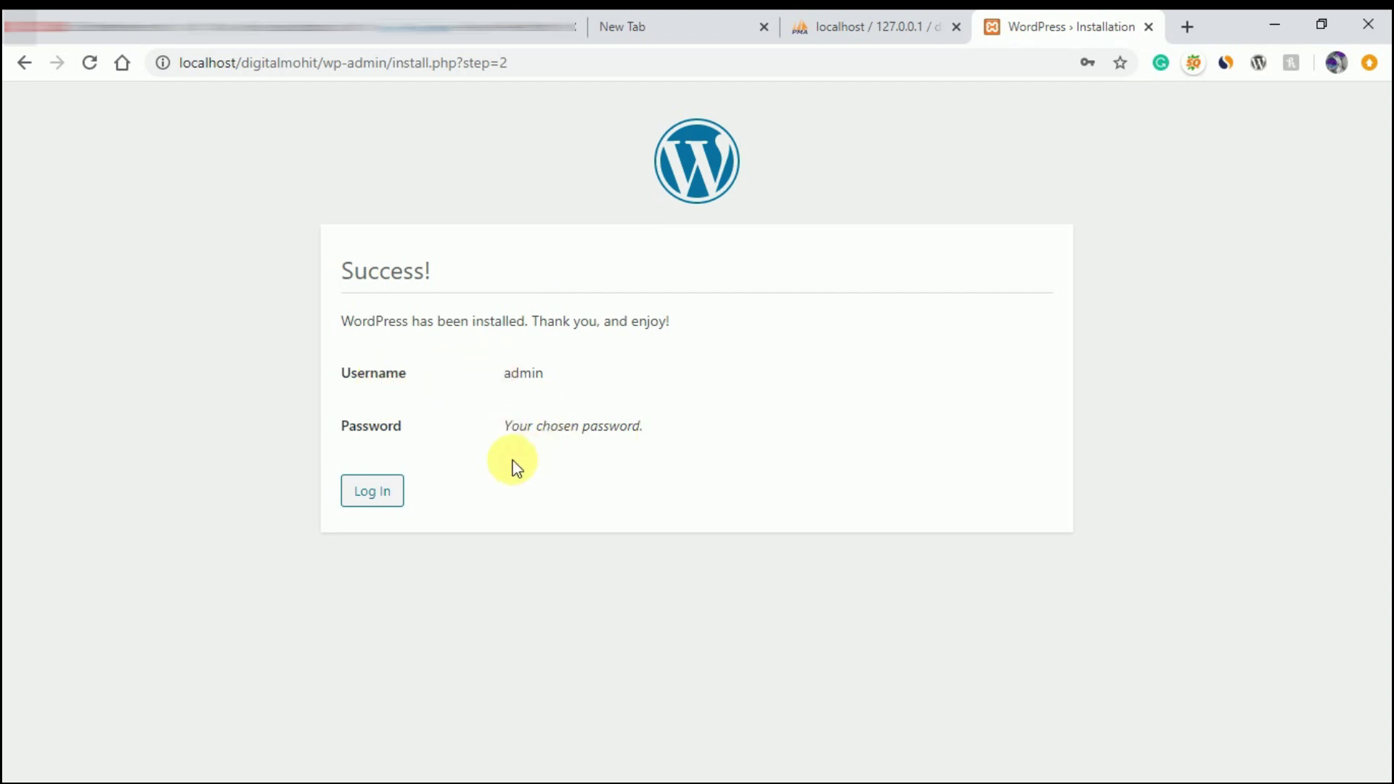
- Log in on wp-login.php as admin with the account password
left_click(384, 501)
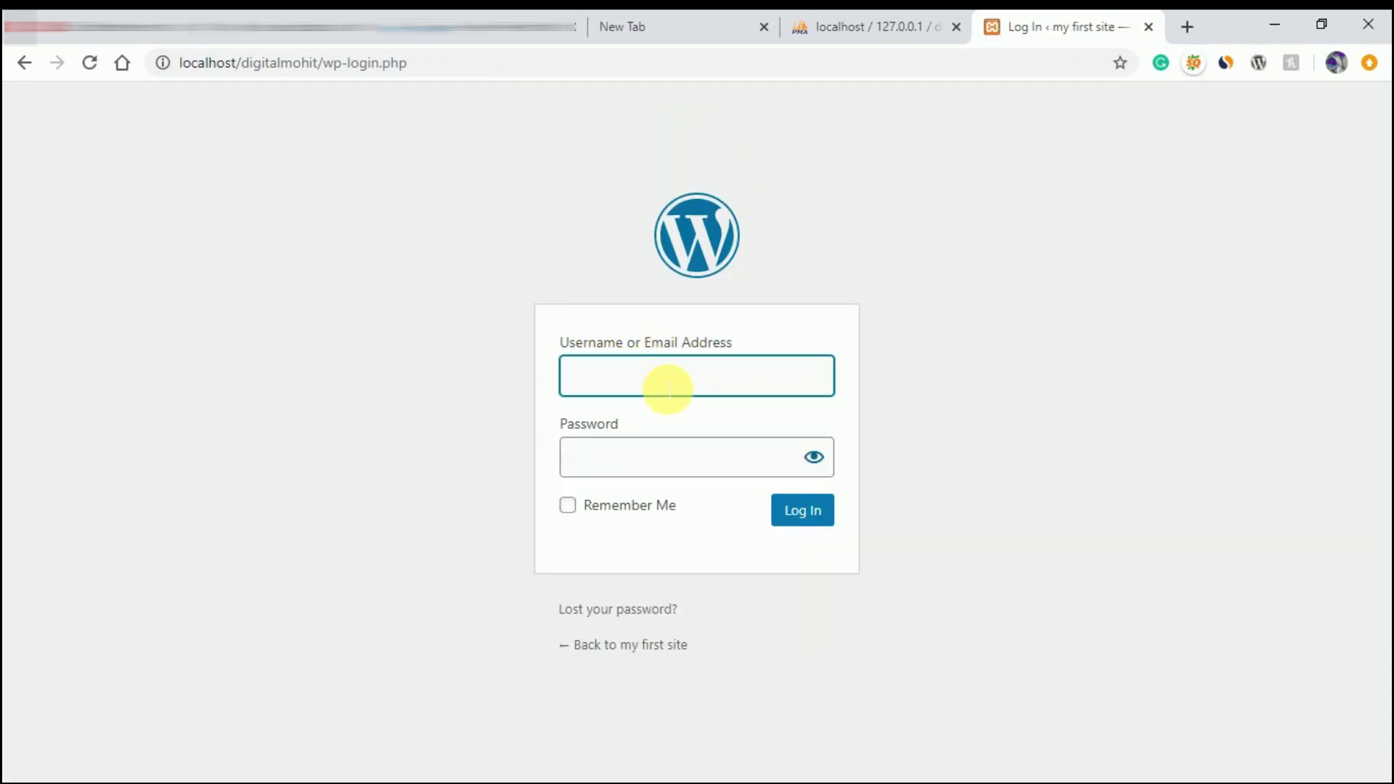
type("admin")
key("Tab")
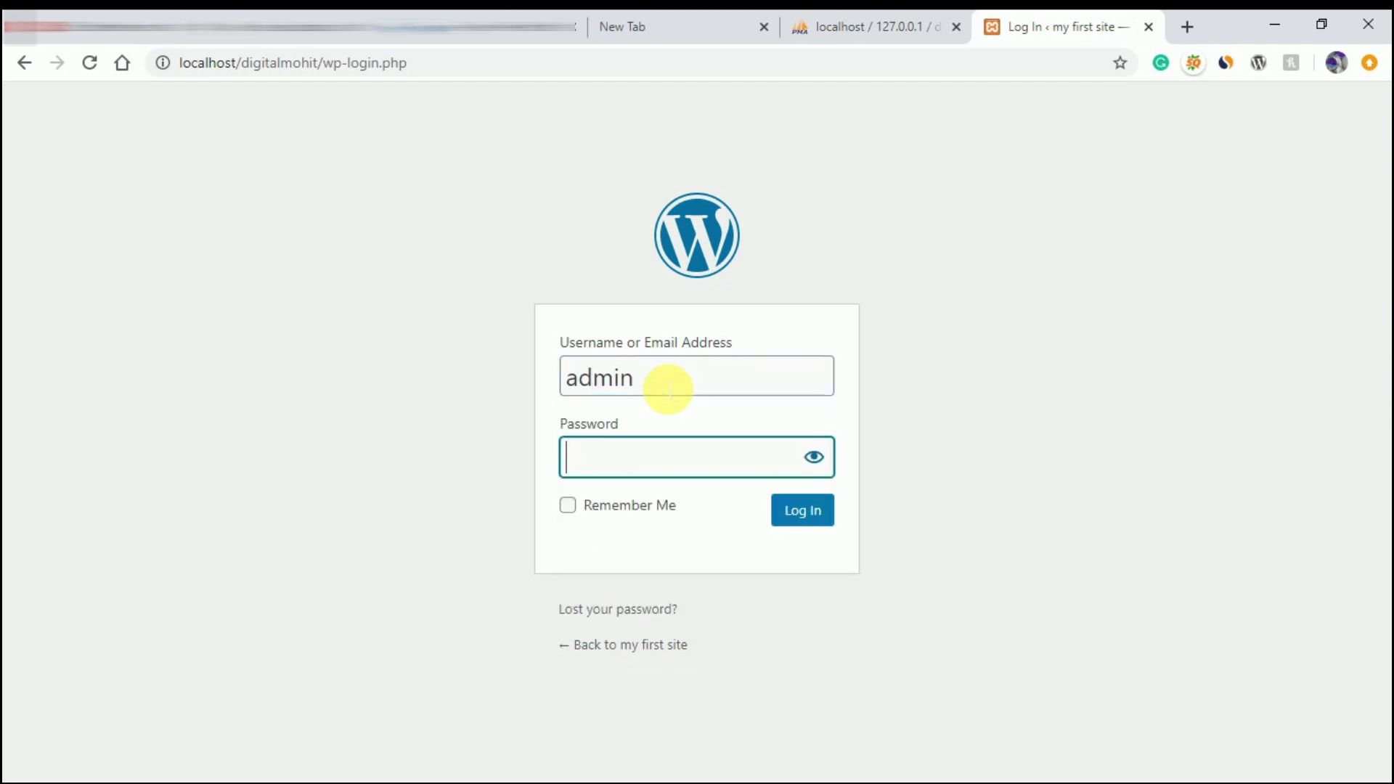
type("•••••••••")
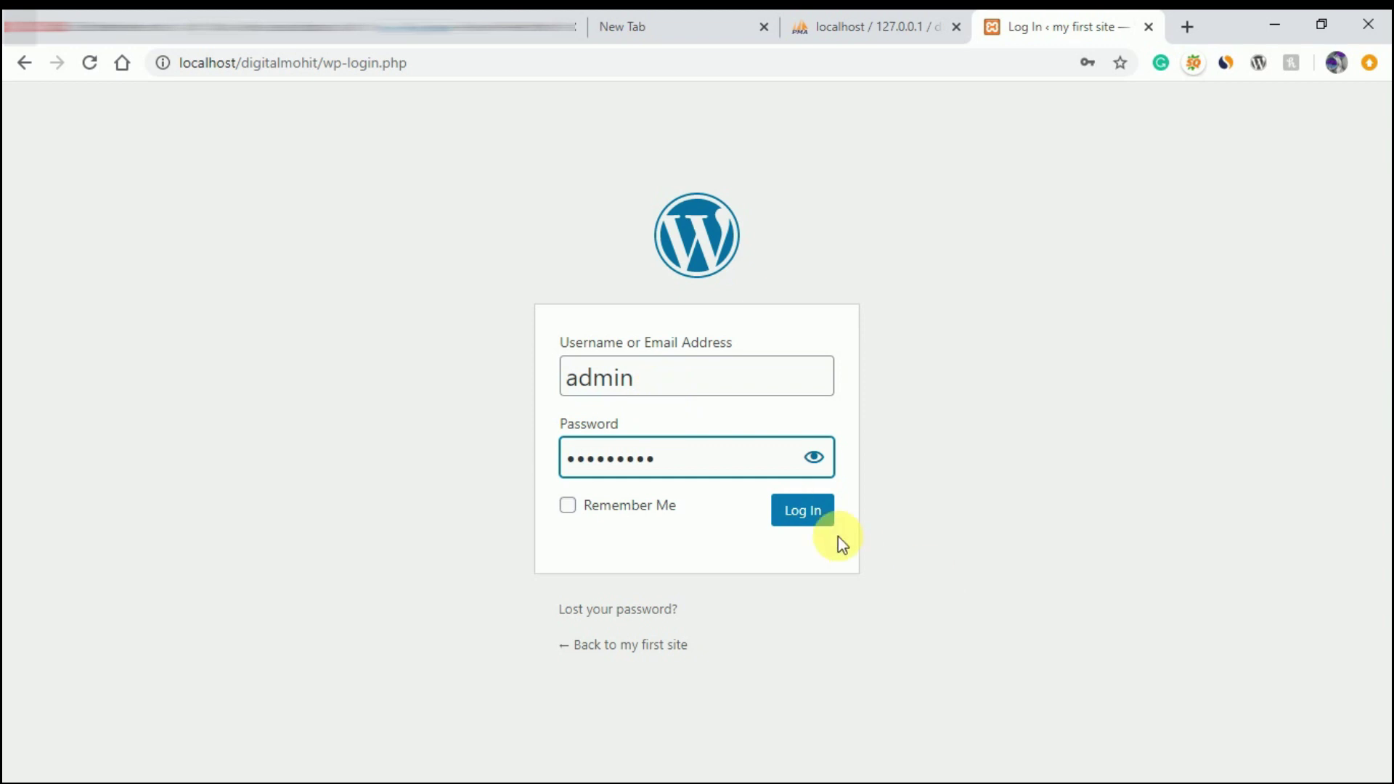
left_click(806, 519)
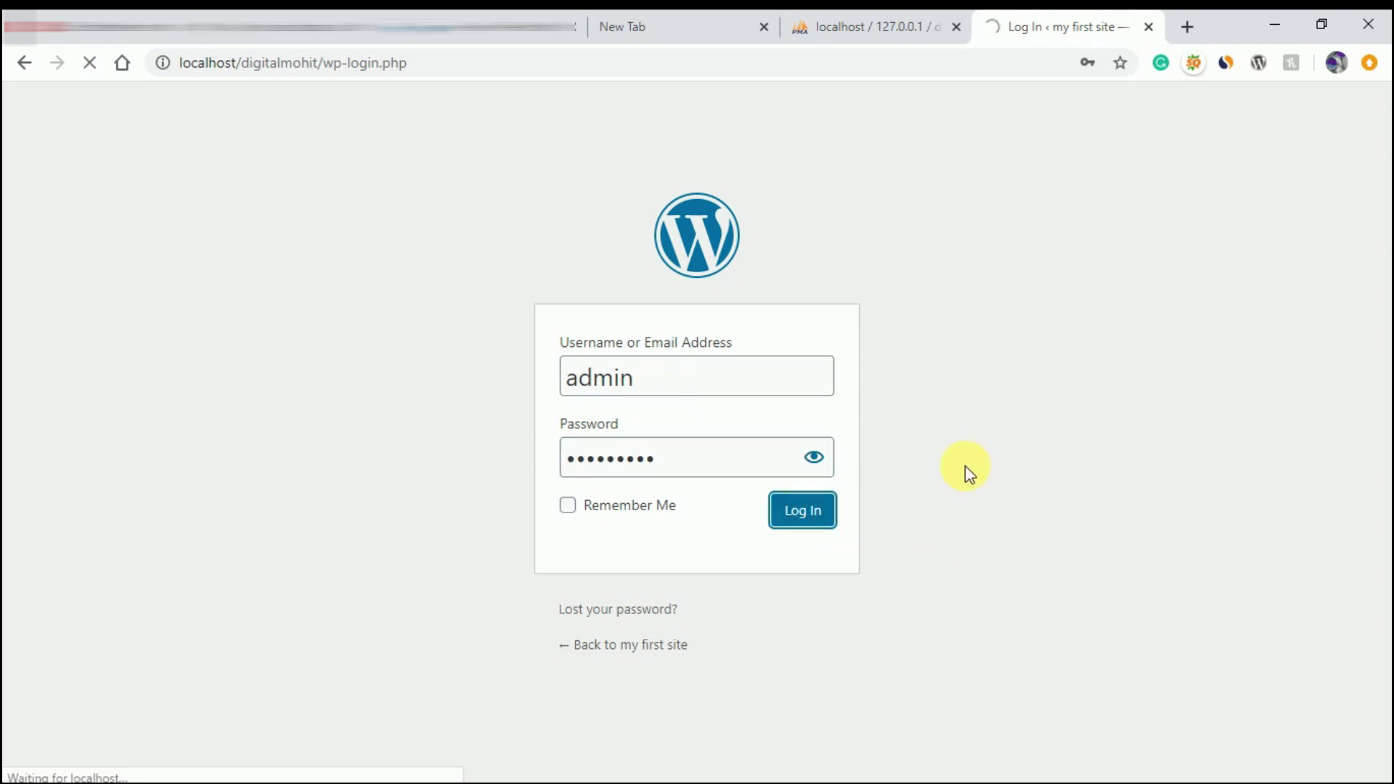